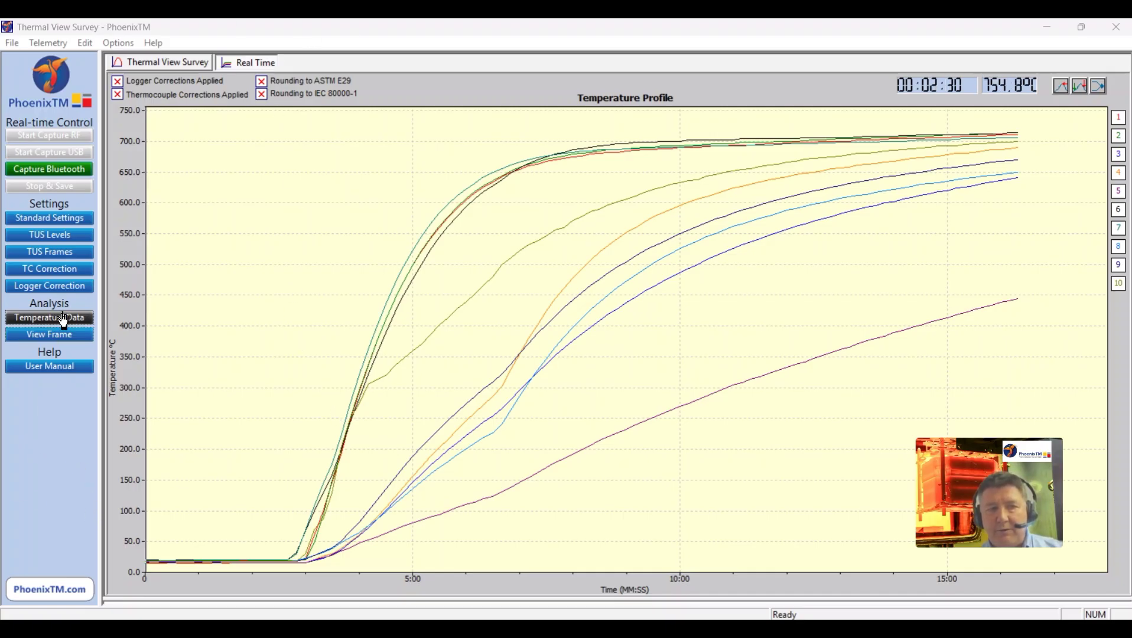
{"action": "left_click", "coordinate": [66, 236]}
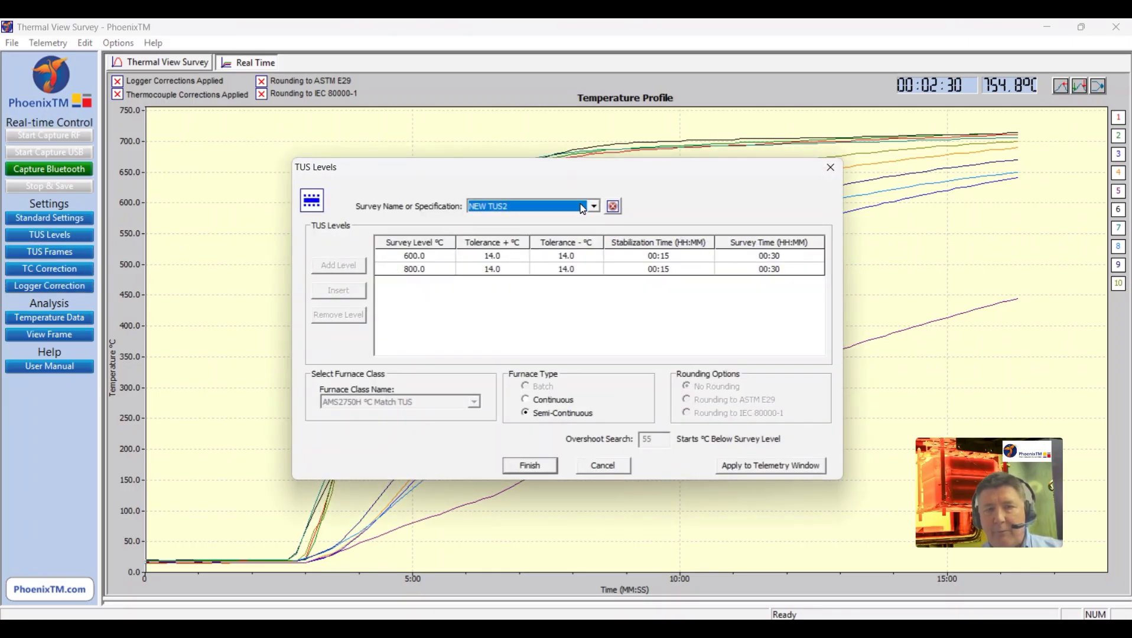
{"action": "left_click", "coordinate": [594, 207]}
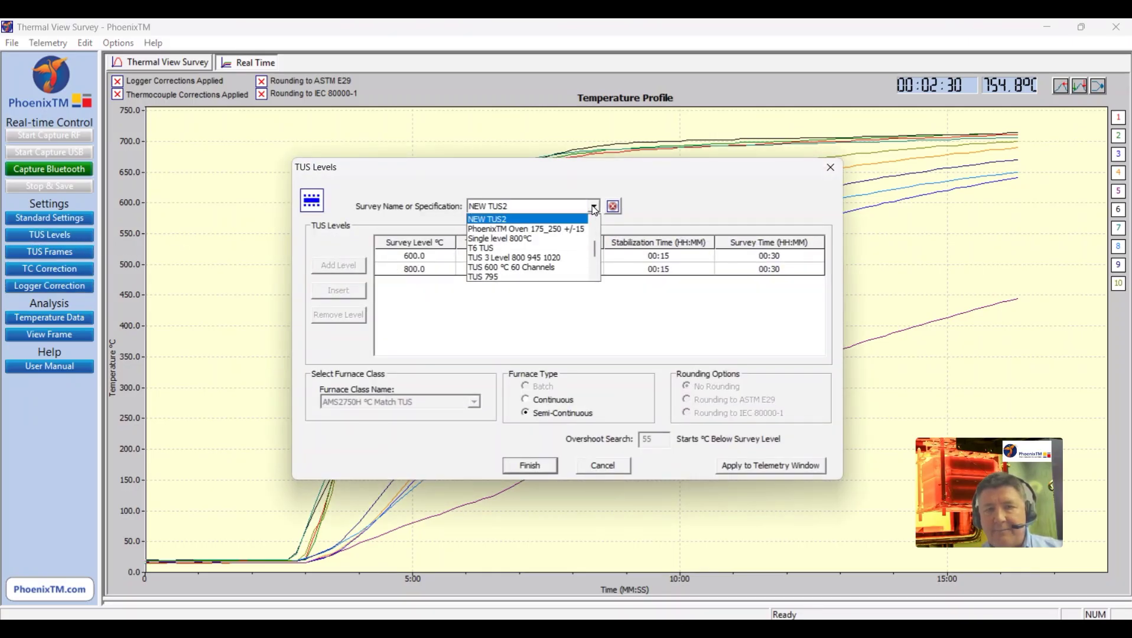
{"action": "left_click", "coordinate": [578, 259]}
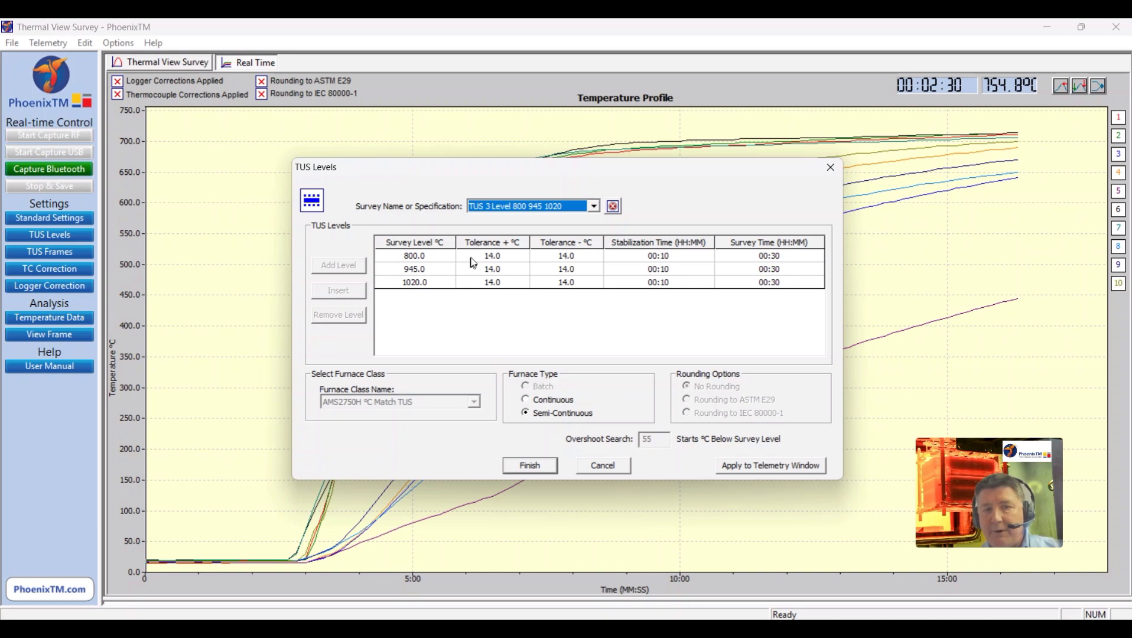
{"action": "left_click", "coordinate": [763, 466]}
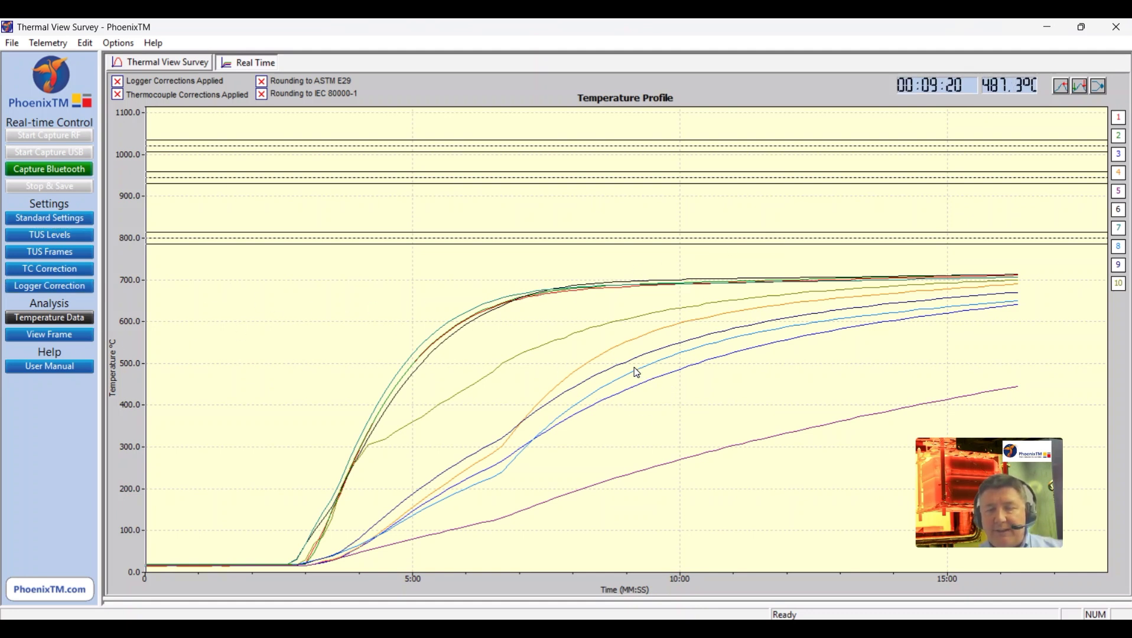
- Apply the data logger correction file "1004 correction factors" to the telemetry window
{"action": "left_click", "coordinate": [52, 287]}
{"action": "left_click", "coordinate": [680, 323]}
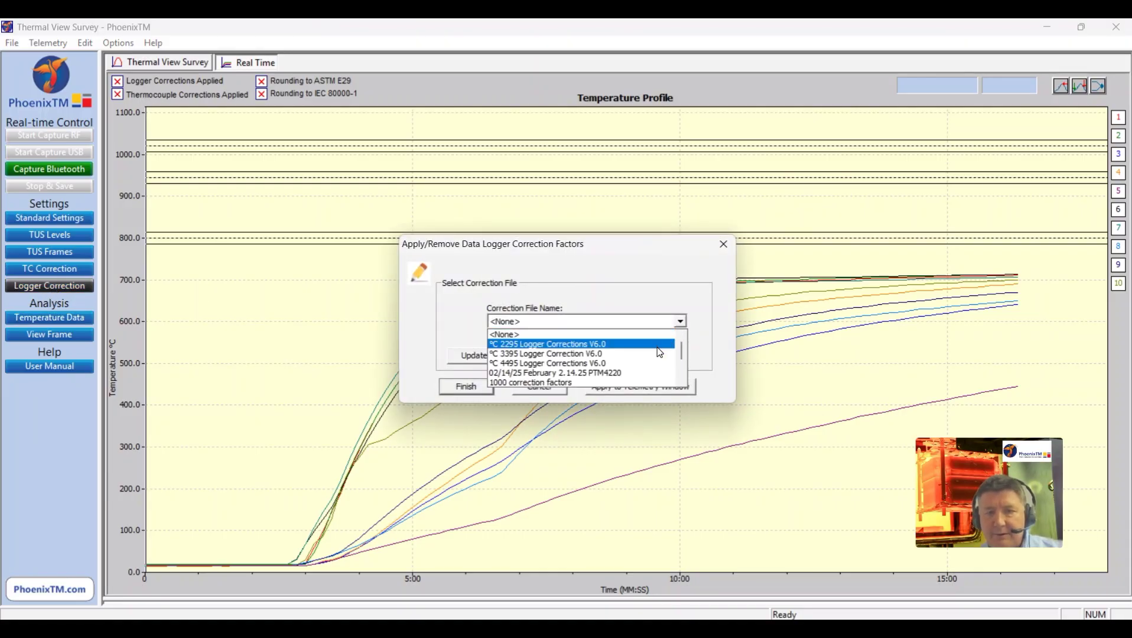
{"action": "scroll", "coordinate": [662, 358], "scroll_direction": "down", "scroll_amount": 1}
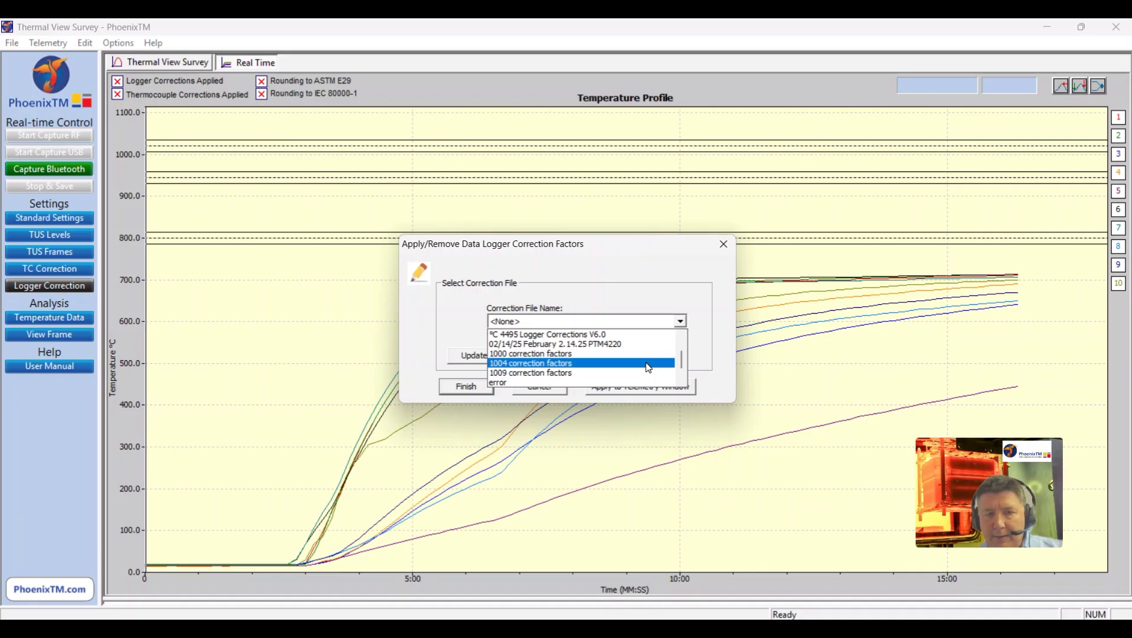
{"action": "left_click", "coordinate": [647, 362]}
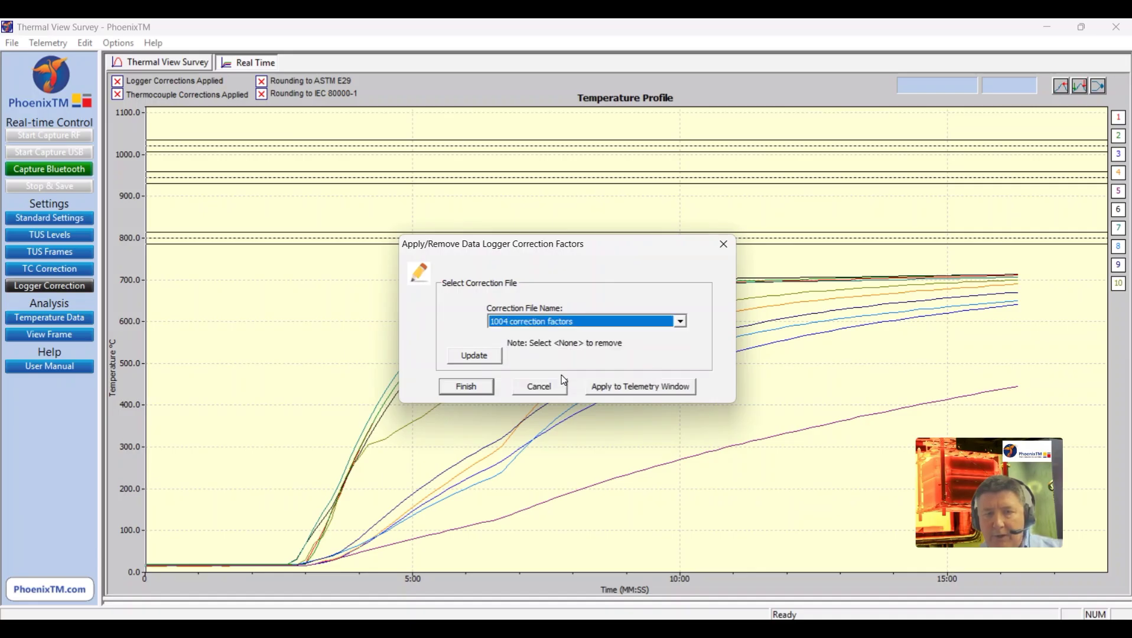
{"action": "left_click", "coordinate": [635, 386]}
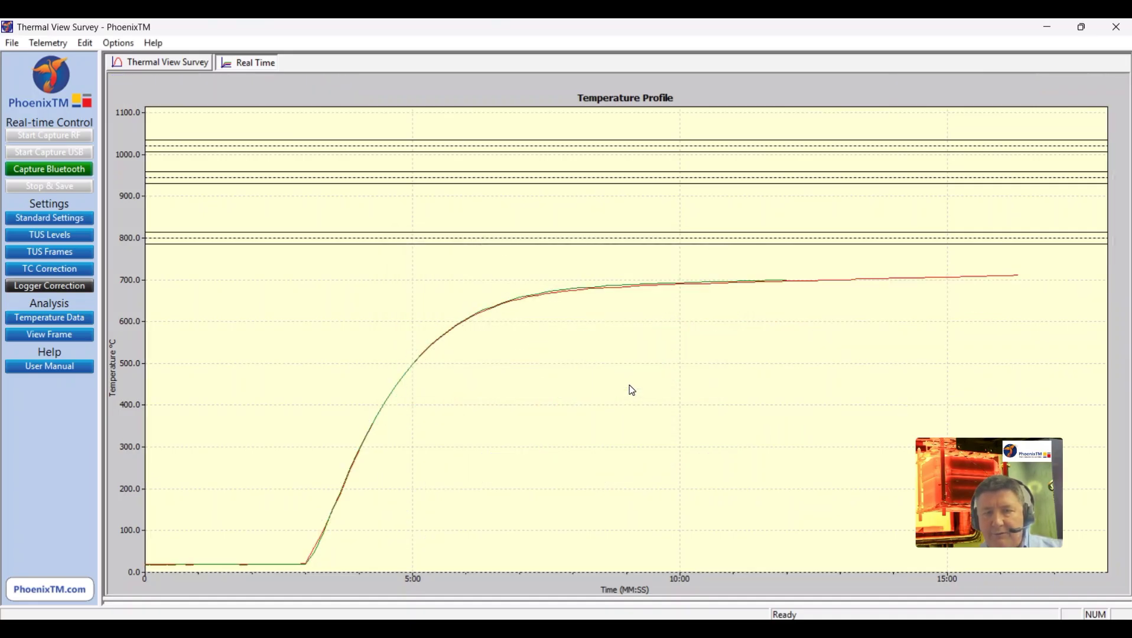
- Apply the thermocouple correction file "1004 Survey. (TYPE K)" to the telemetry window
{"action": "left_click", "coordinate": [43, 269]}
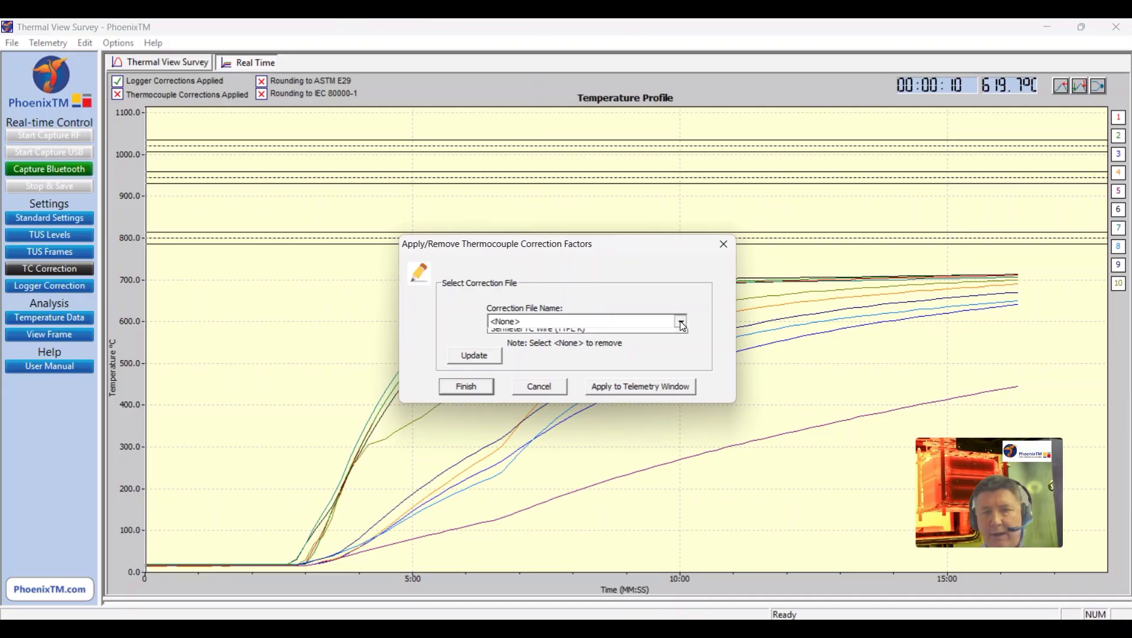
{"action": "left_click", "coordinate": [680, 322]}
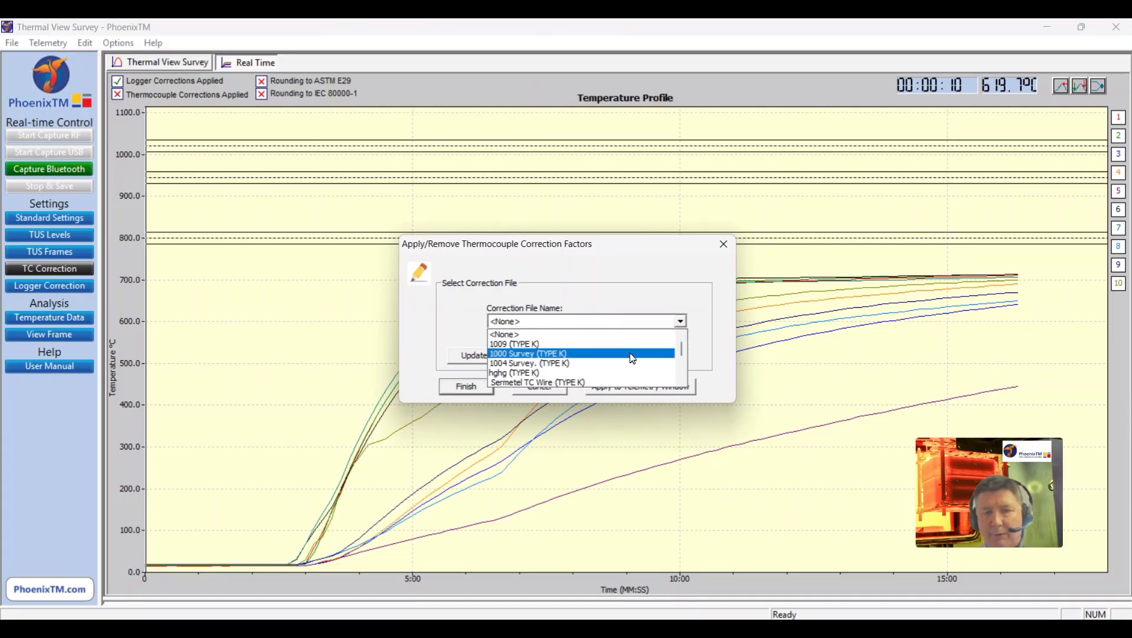
{"action": "left_click", "coordinate": [629, 364]}
{"action": "left_click", "coordinate": [642, 387]}
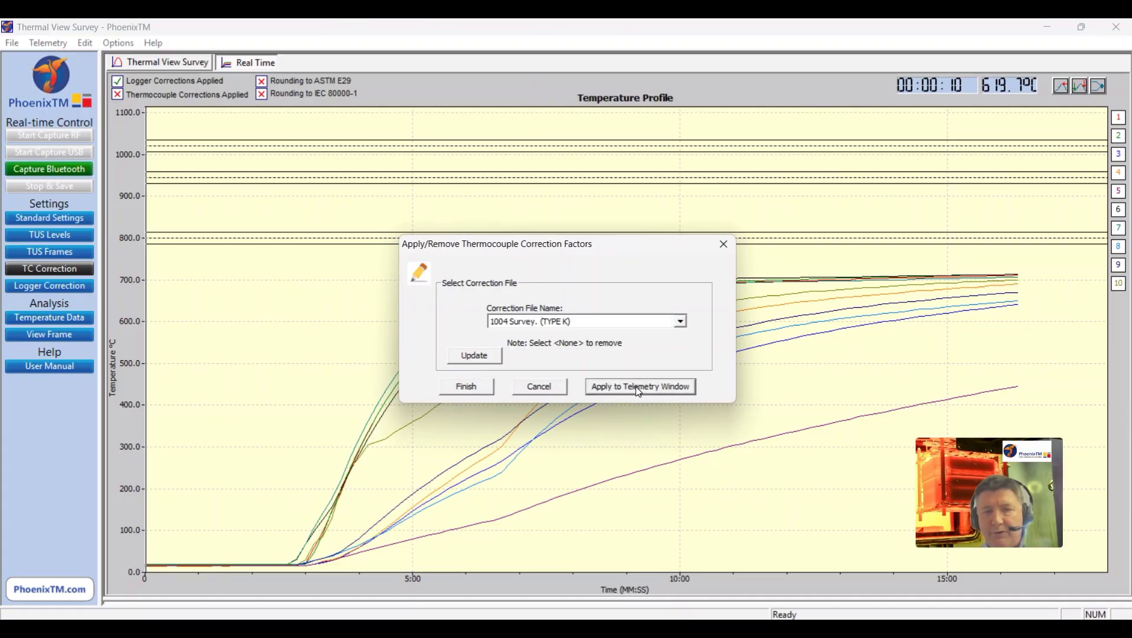
{"action": "left_click", "coordinate": [679, 360]}
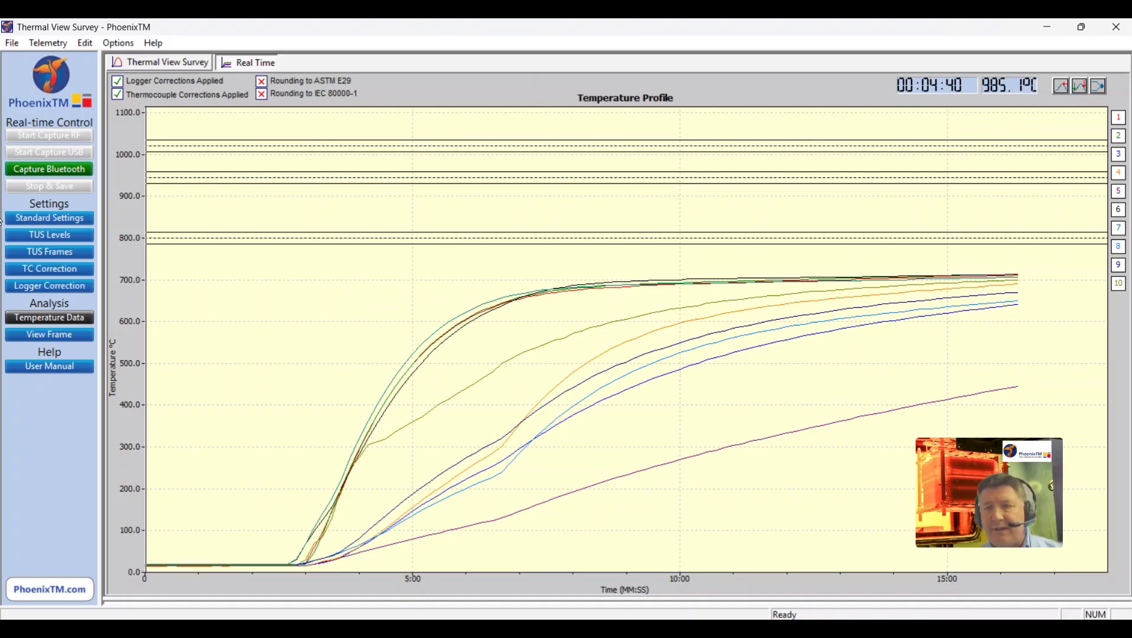
- Choose the "9 pt frame" from the TUS frame library and apply it to the telemetry windows
{"action": "left_click", "coordinate": [42, 256]}
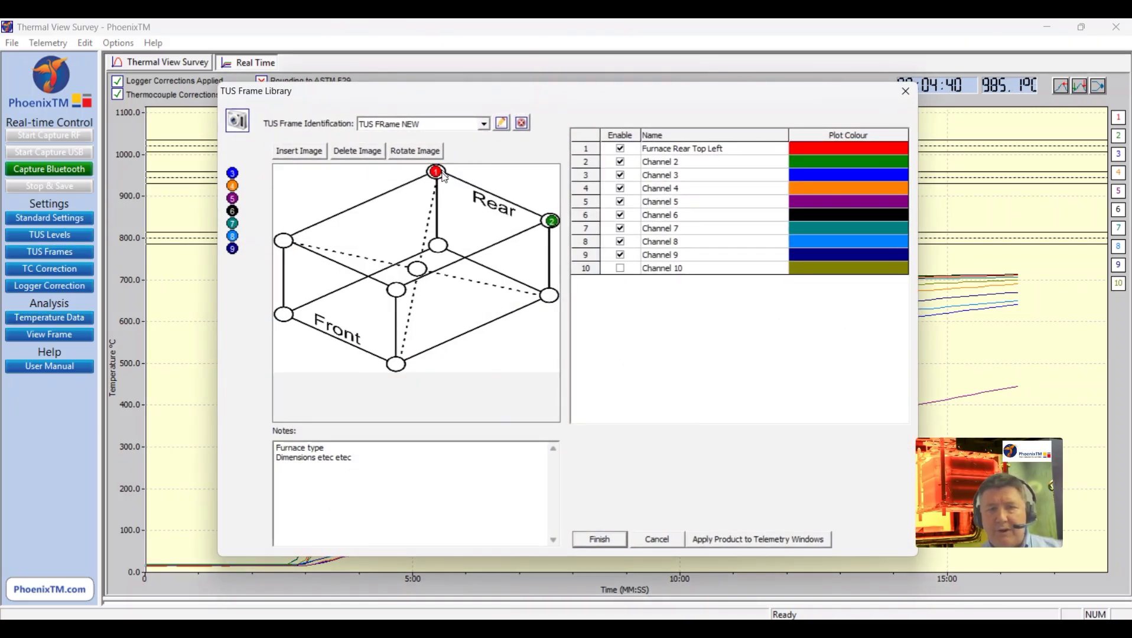
{"action": "left_click", "coordinate": [486, 127]}
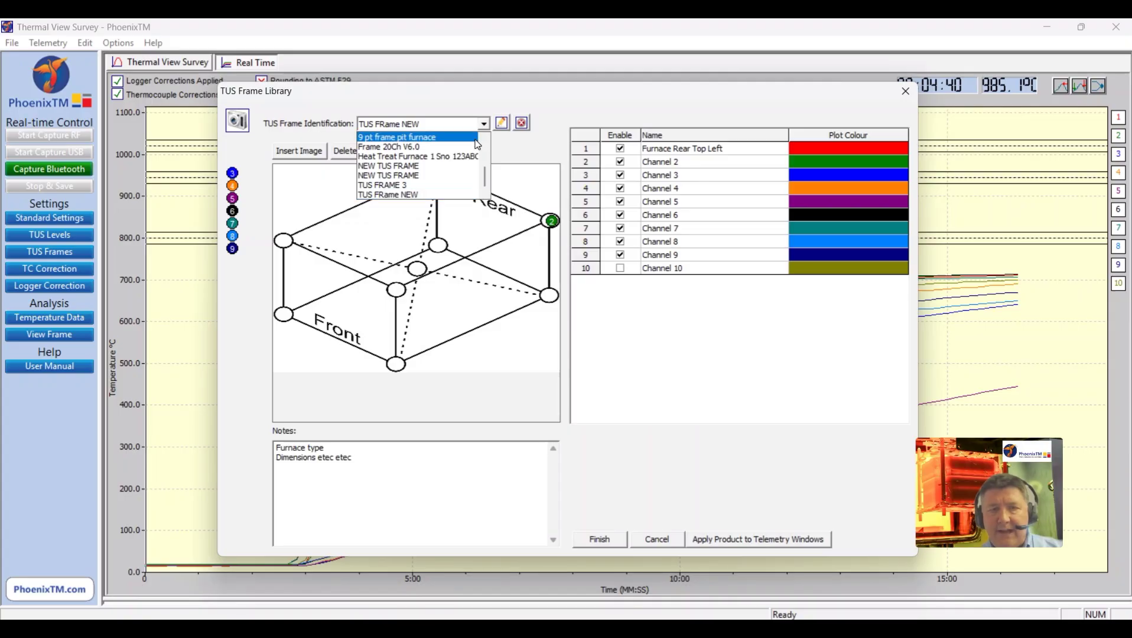
{"action": "scroll", "coordinate": [470, 154], "scroll_direction": "up", "scroll_amount": 5}
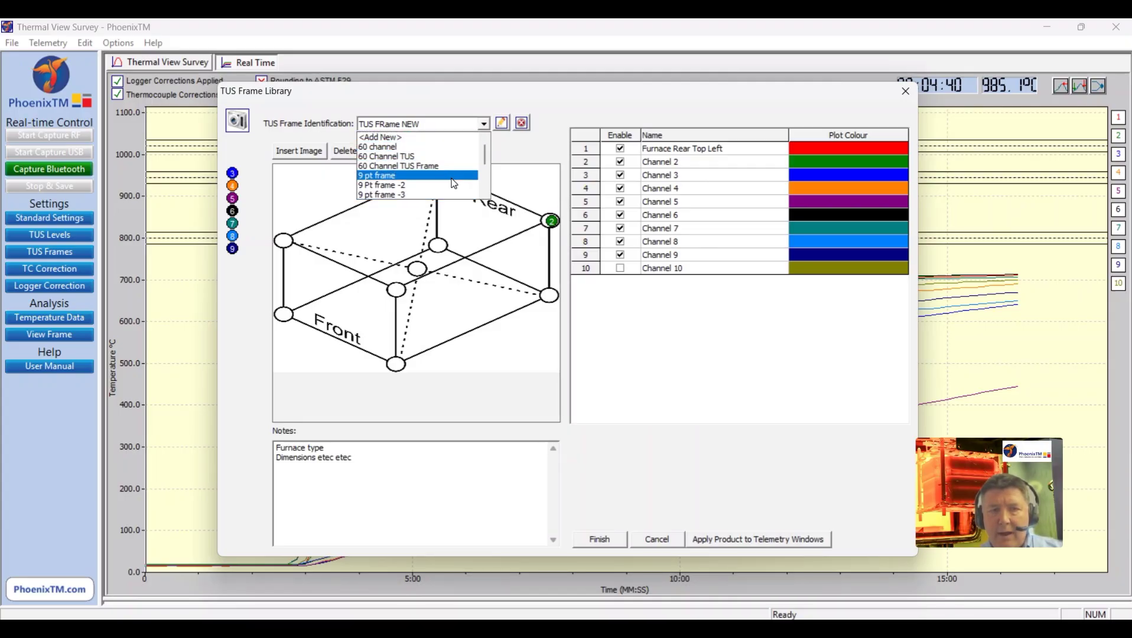
{"action": "left_click", "coordinate": [454, 182]}
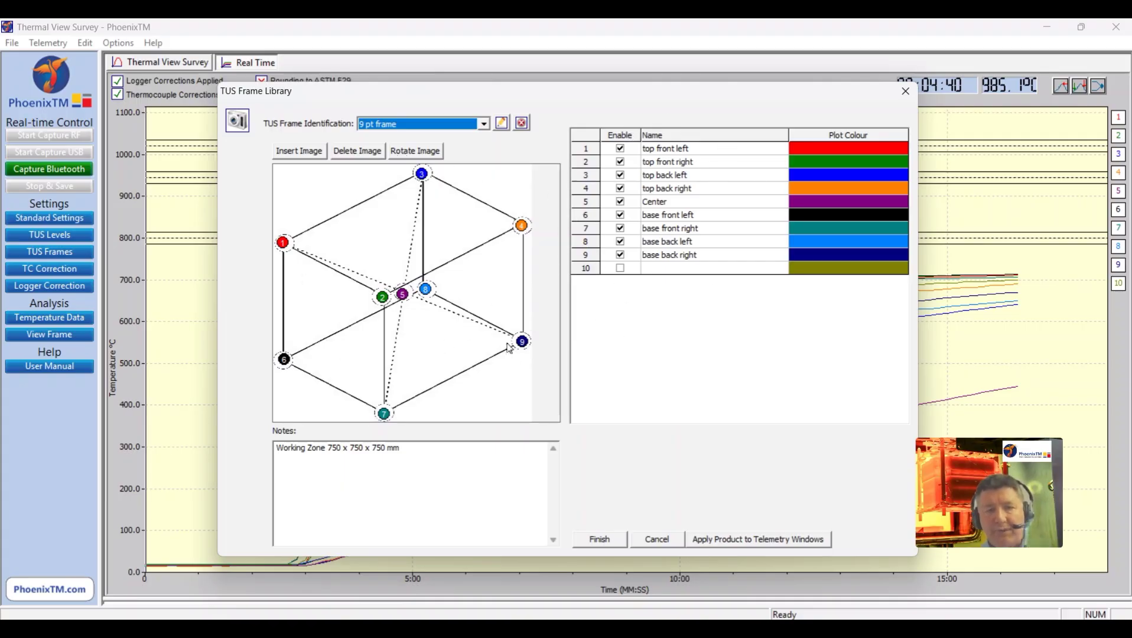
{"action": "left_click", "coordinate": [783, 538]}
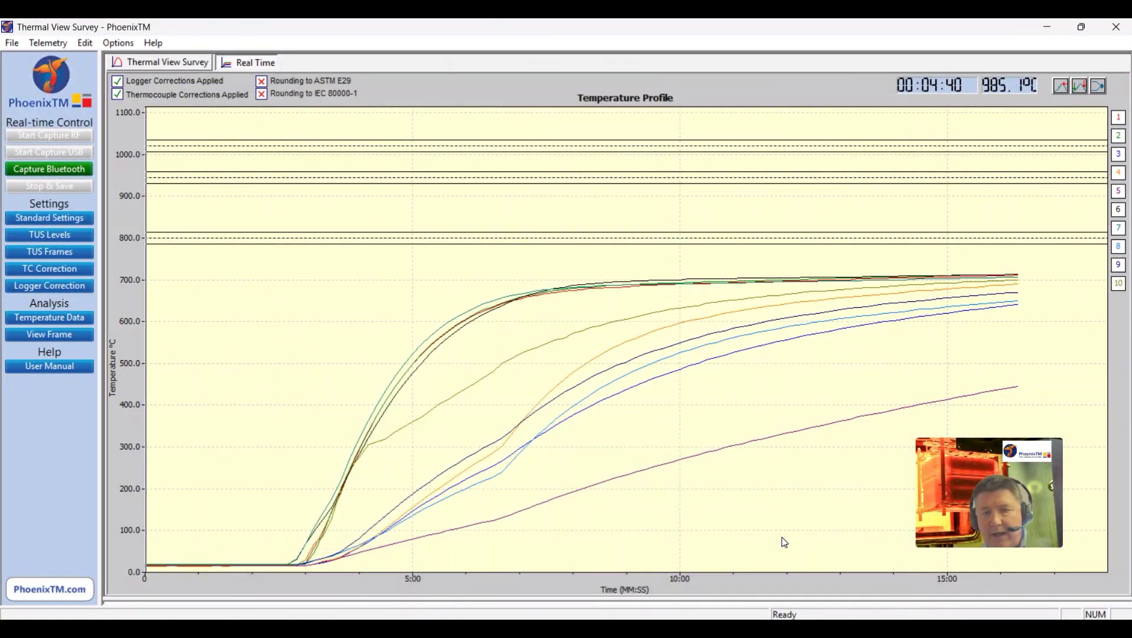
- Review the thermocouple locations on the applied frame and resume the curve playback
{"action": "left_click", "coordinate": [1099, 87]}
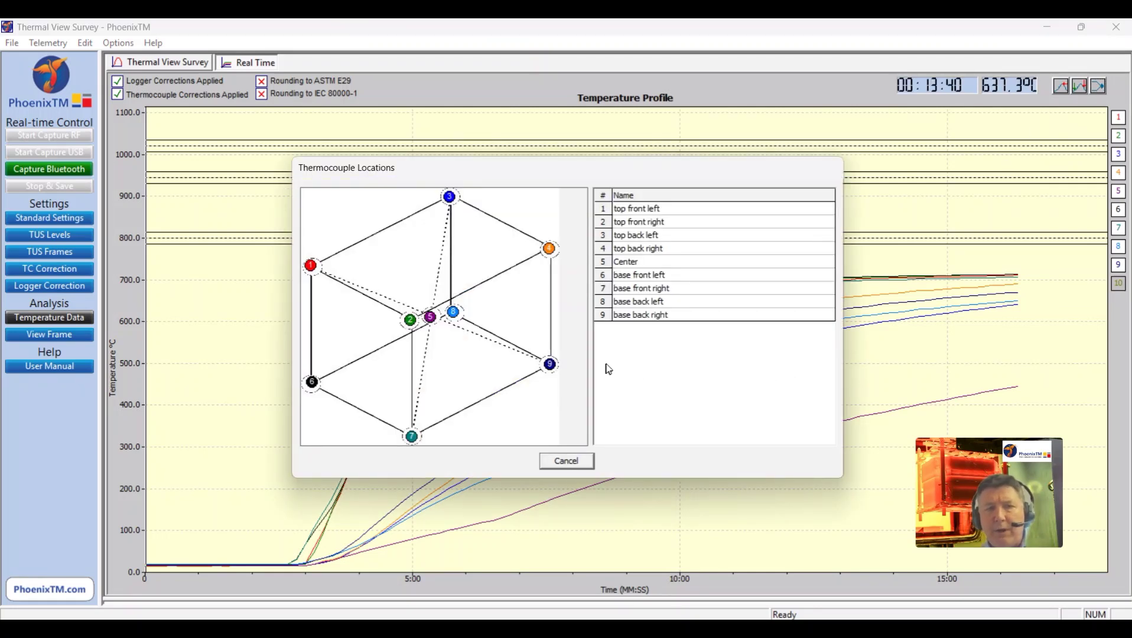
{"action": "left_click", "coordinate": [558, 464]}
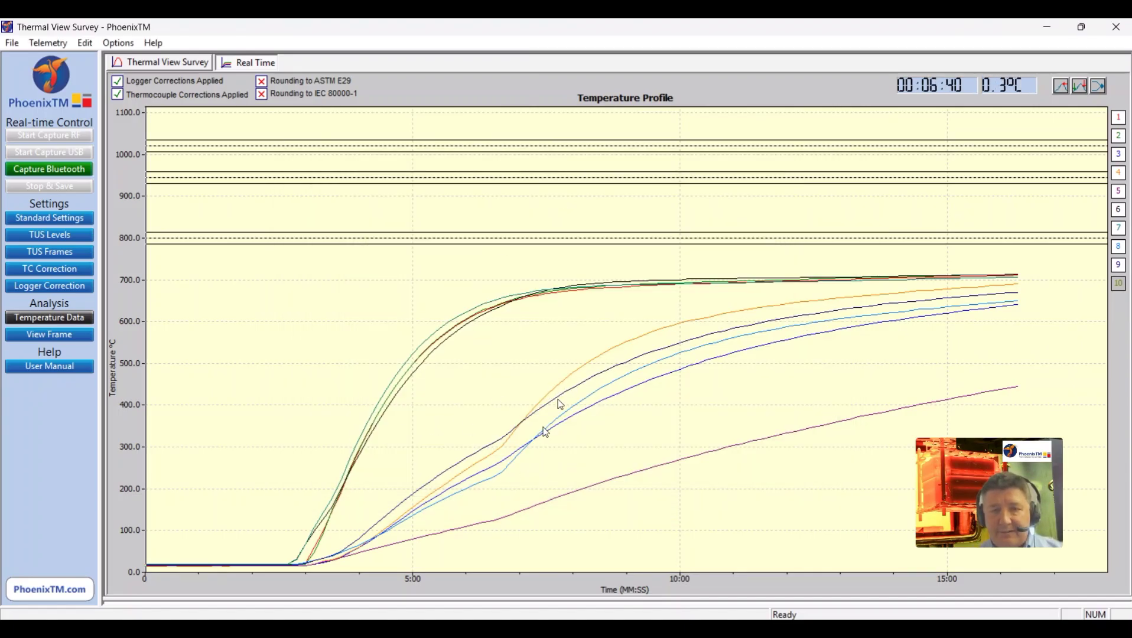
{"action": "right_click", "coordinate": [386, 260]}
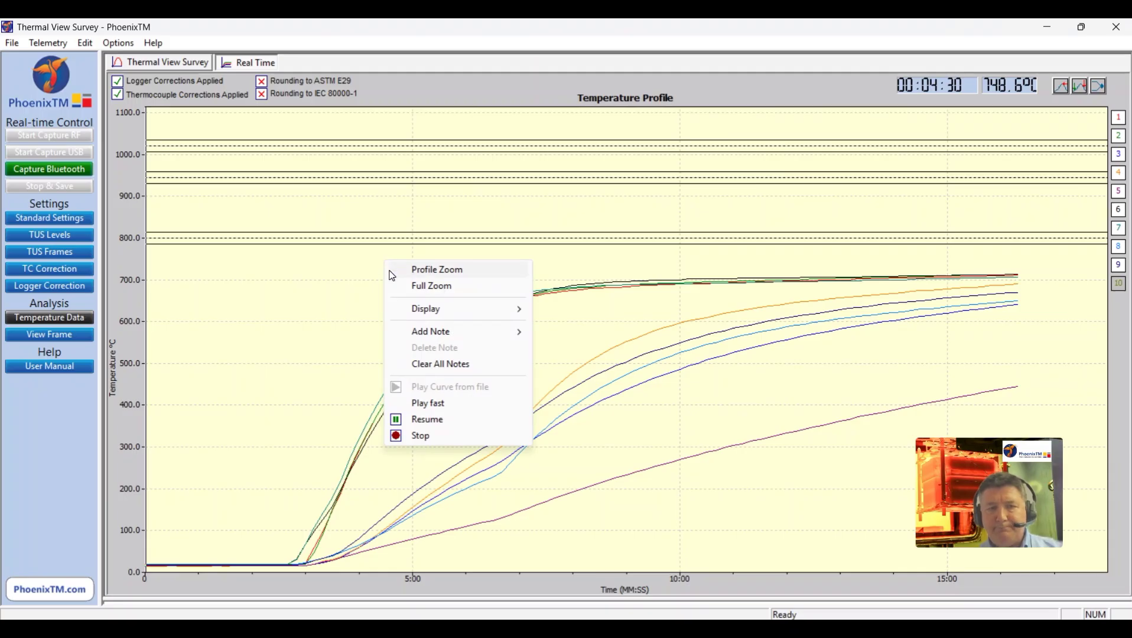
{"action": "left_click", "coordinate": [442, 421]}
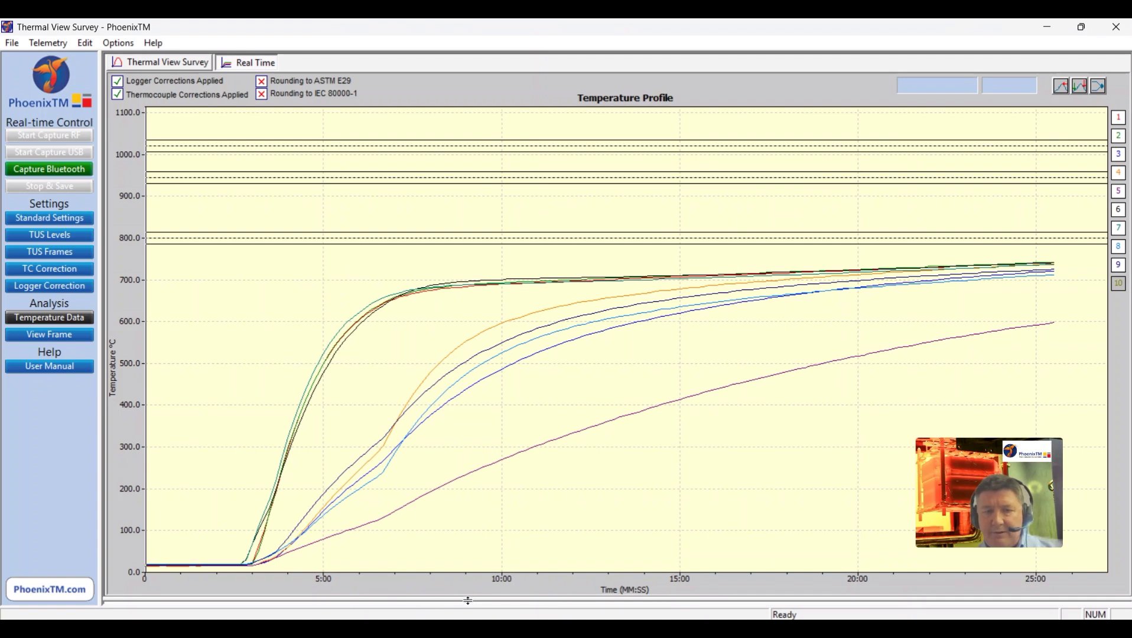
- Reveal the temperature data table beneath the profile graph and pause the playback
{"action": "left_click_drag", "start_coordinate": [470, 599], "coordinate": [487, 417]}
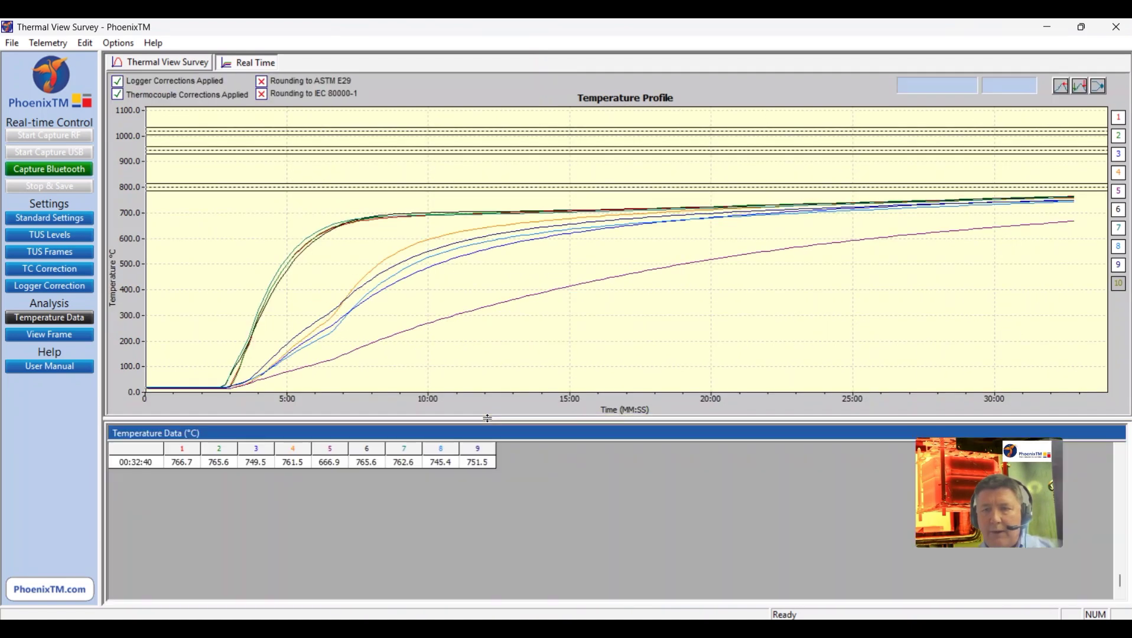
{"action": "right_click", "coordinate": [565, 341]}
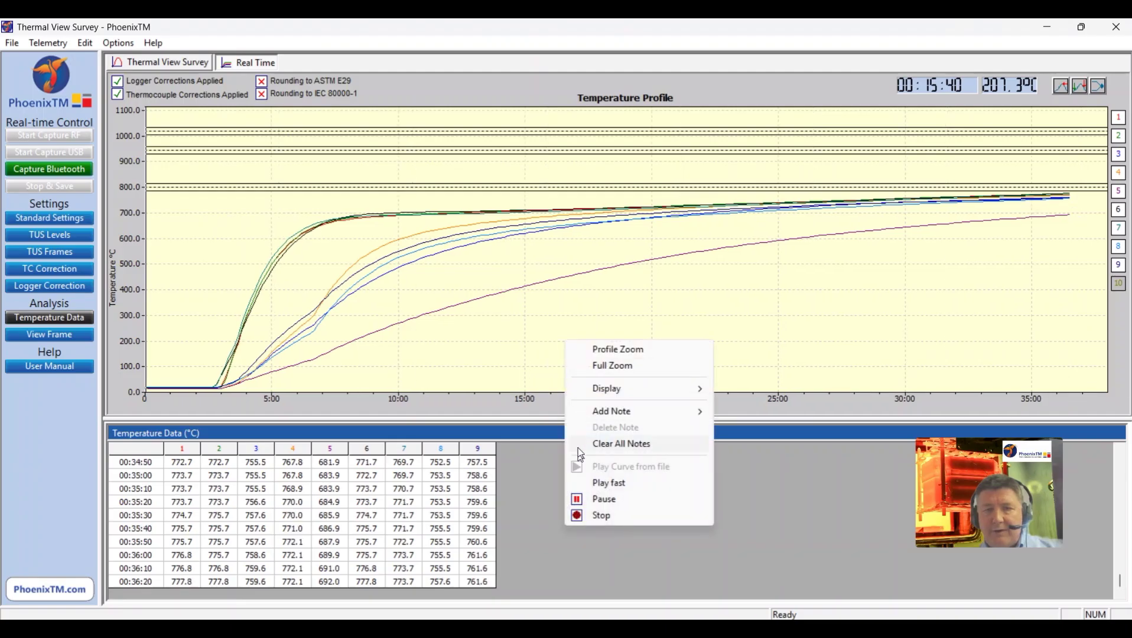
{"action": "left_click", "coordinate": [585, 500]}
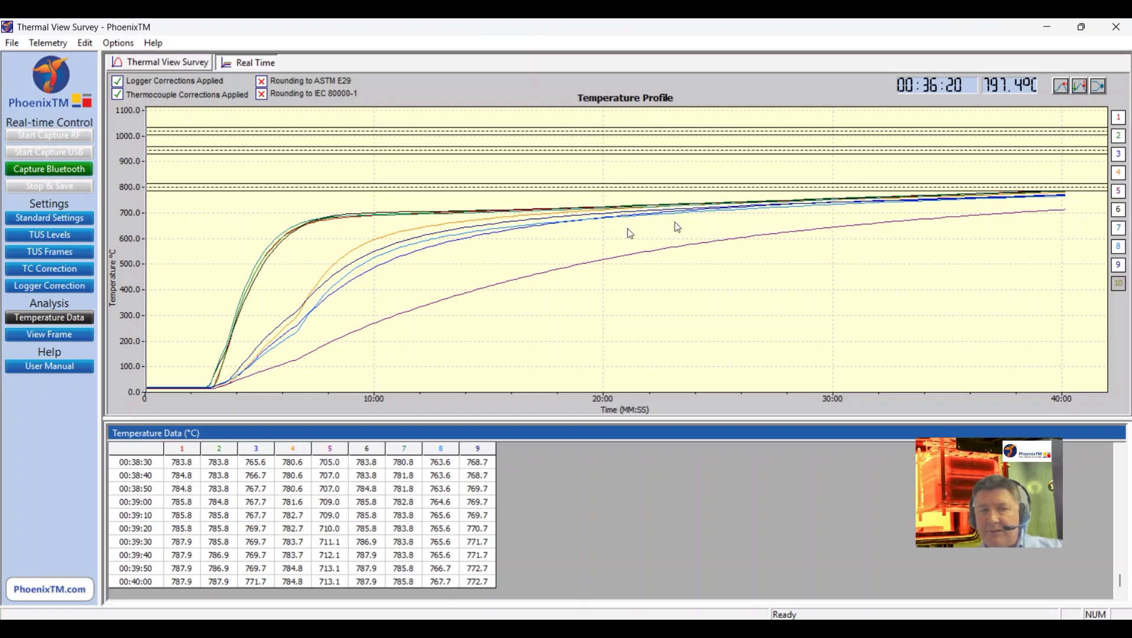
- Show the frame view with the thermocouple readings per survey level and resume the playback
{"action": "left_click", "coordinate": [36, 339]}
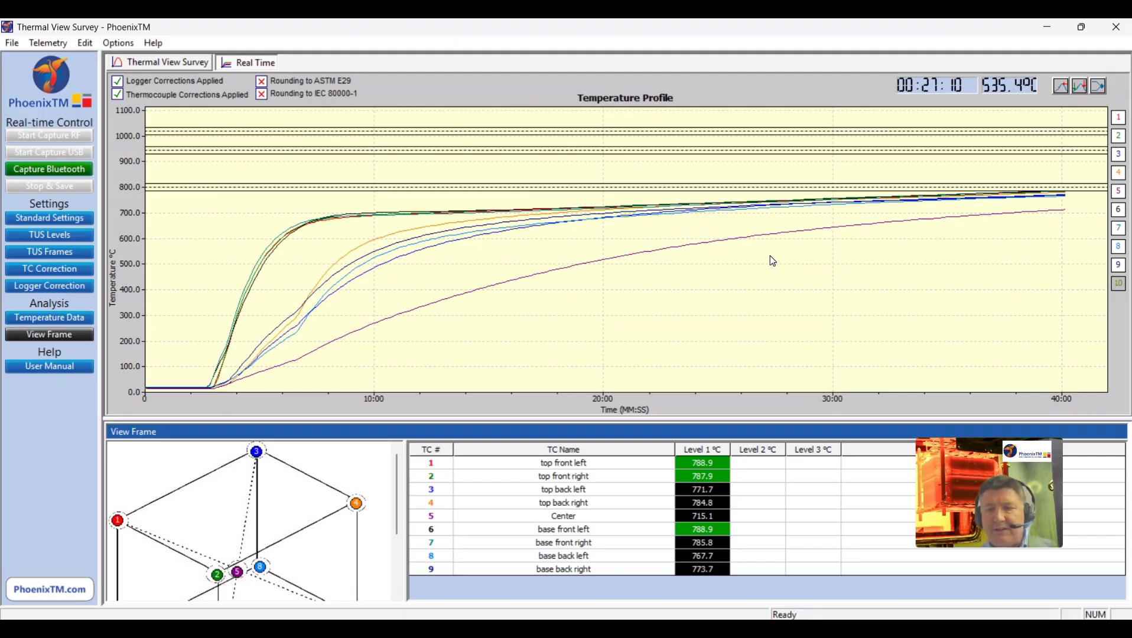
{"action": "right_click", "coordinate": [738, 315]}
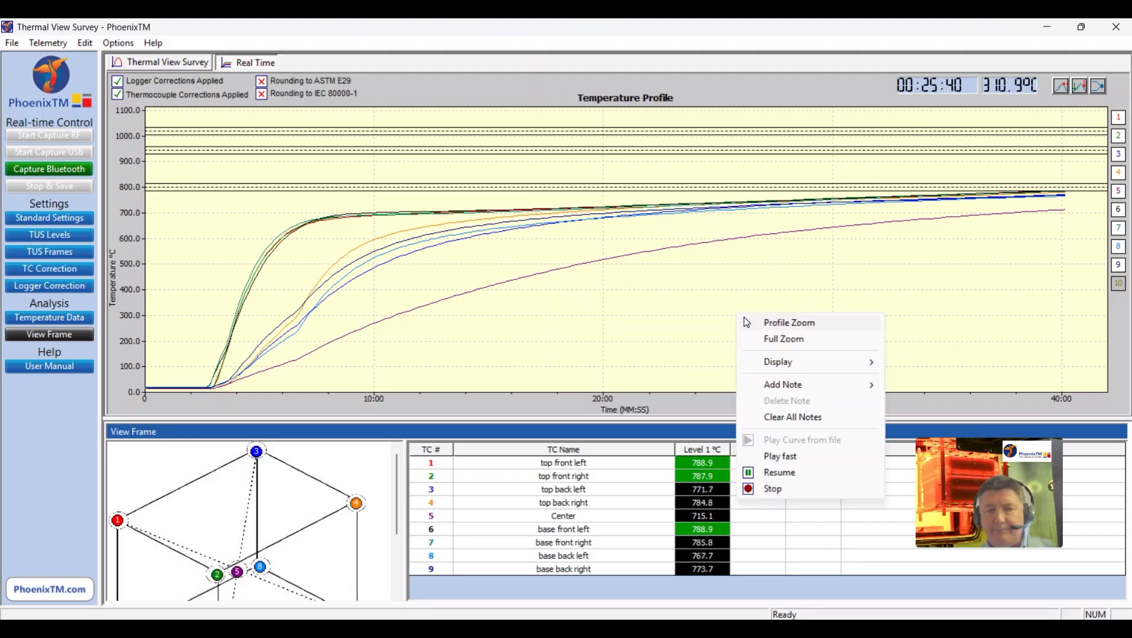
{"action": "left_click", "coordinate": [778, 475]}
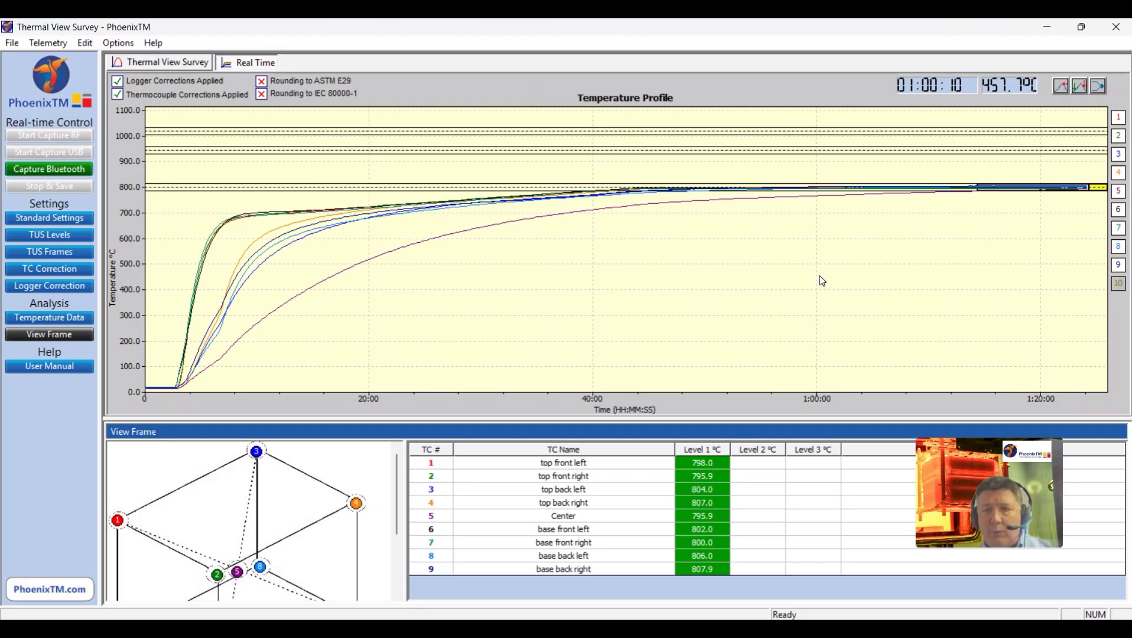
- Pause the playback and zoom the graph in on the highlighted survey period at the 800 °C level
{"action": "right_click", "coordinate": [820, 280]}
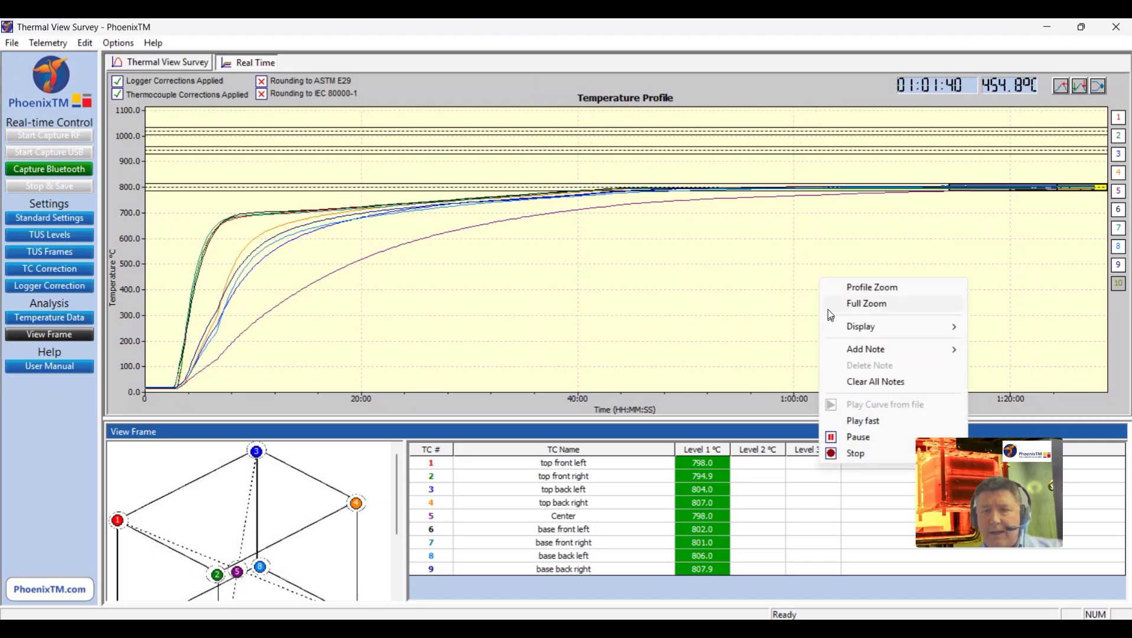
{"action": "left_click", "coordinate": [852, 439]}
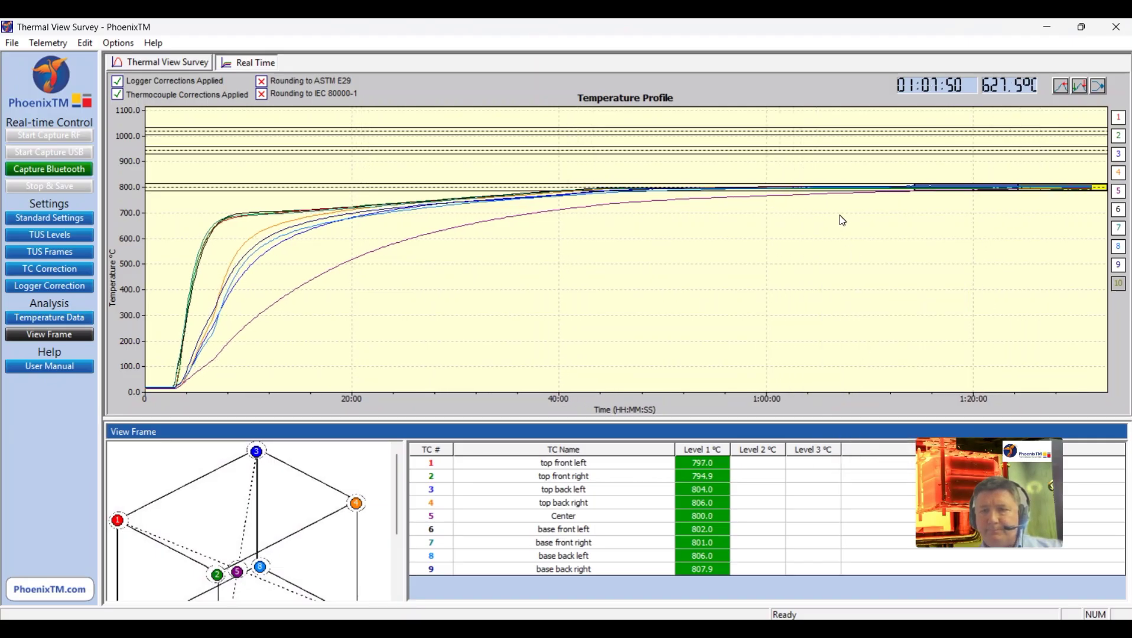
{"action": "left_click_drag", "start_coordinate": [849, 162], "coordinate": [1127, 242]}
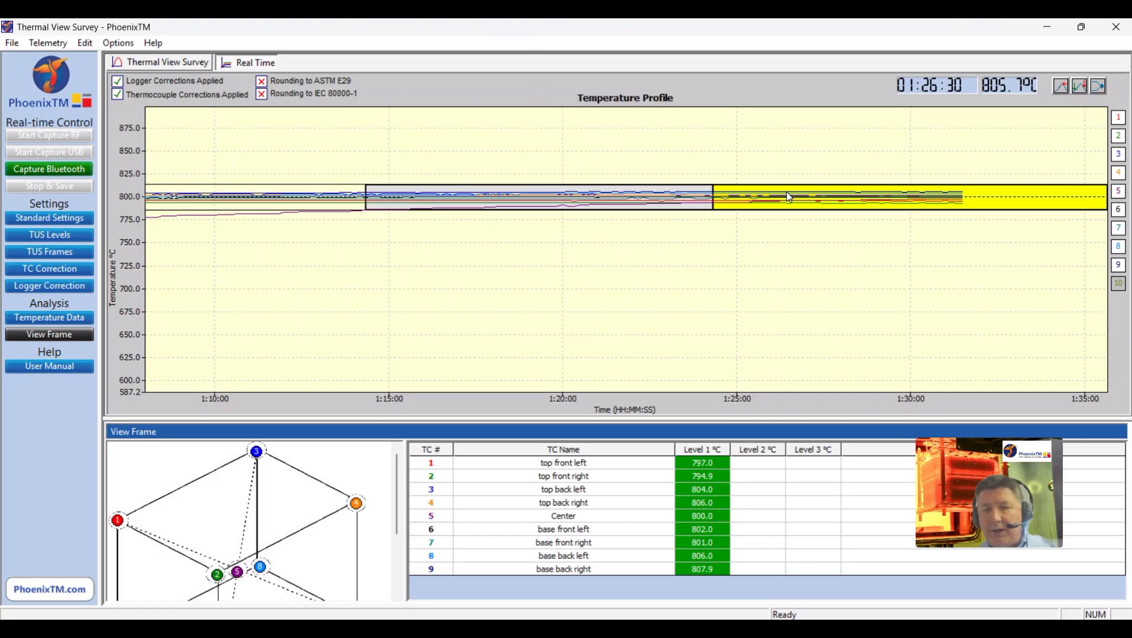
- Display the temperature data table and zoom the graph back out to the whole profile
{"action": "left_click", "coordinate": [57, 317]}
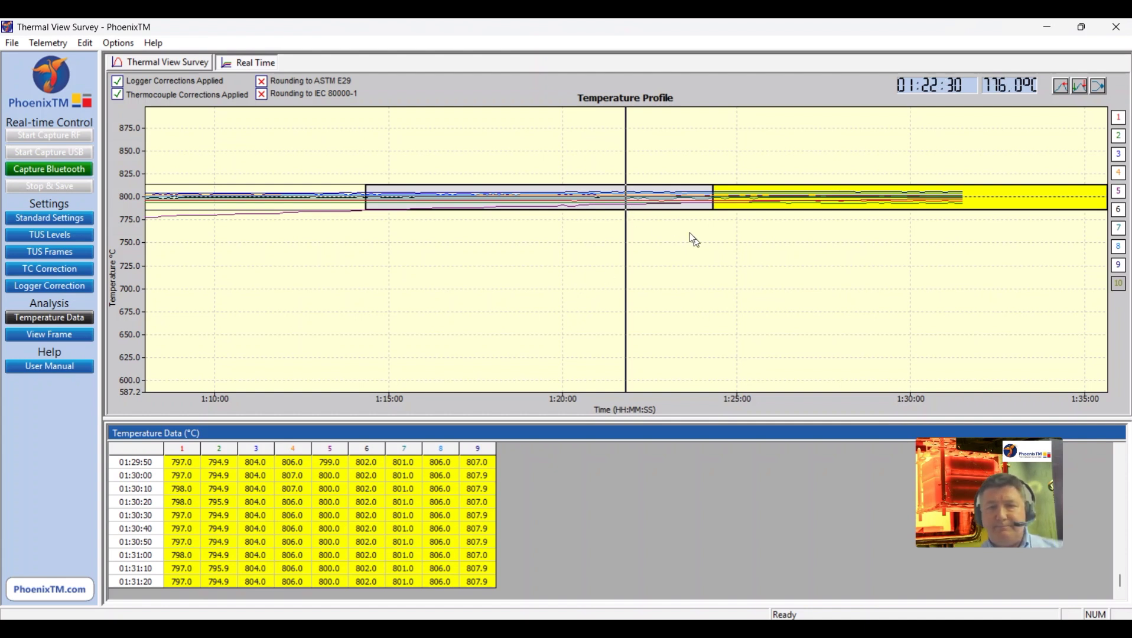
{"action": "right_click", "coordinate": [746, 248]}
{"action": "left_click", "coordinate": [781, 261]}
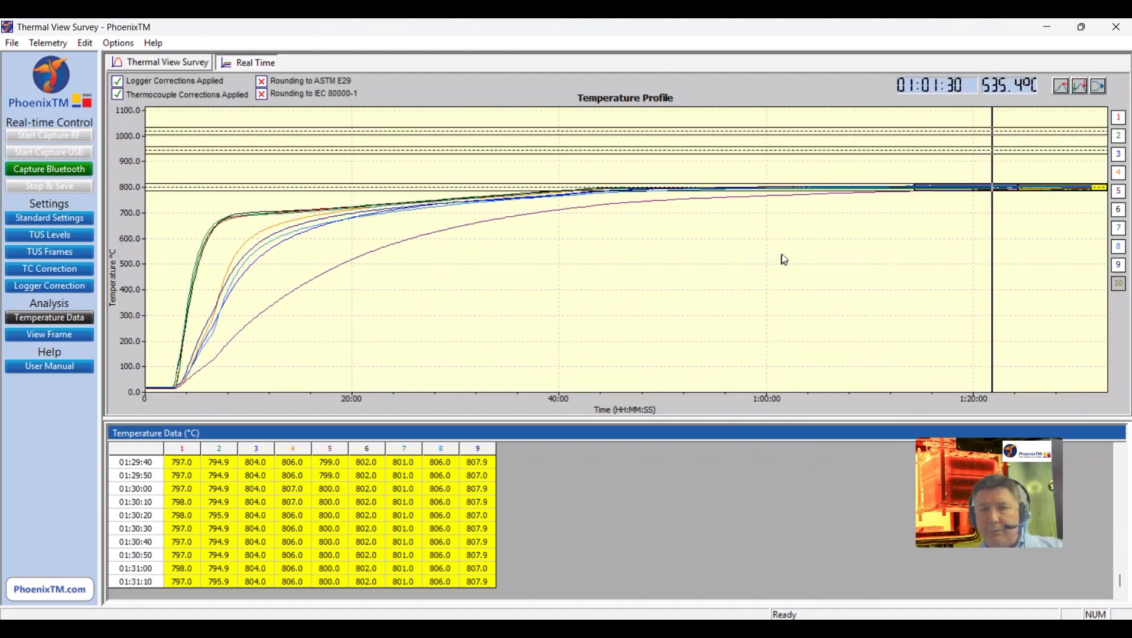
- Resume the playback until the 800 °C survey period has ended and pause it again
{"action": "right_click", "coordinate": [798, 270]}
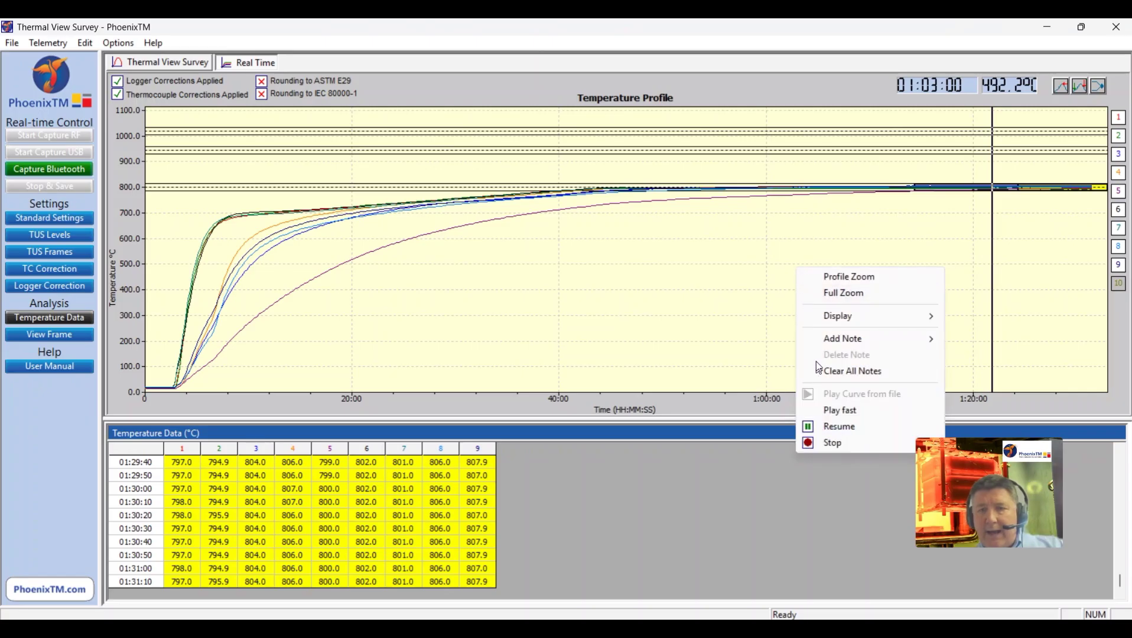
{"action": "left_click", "coordinate": [823, 426]}
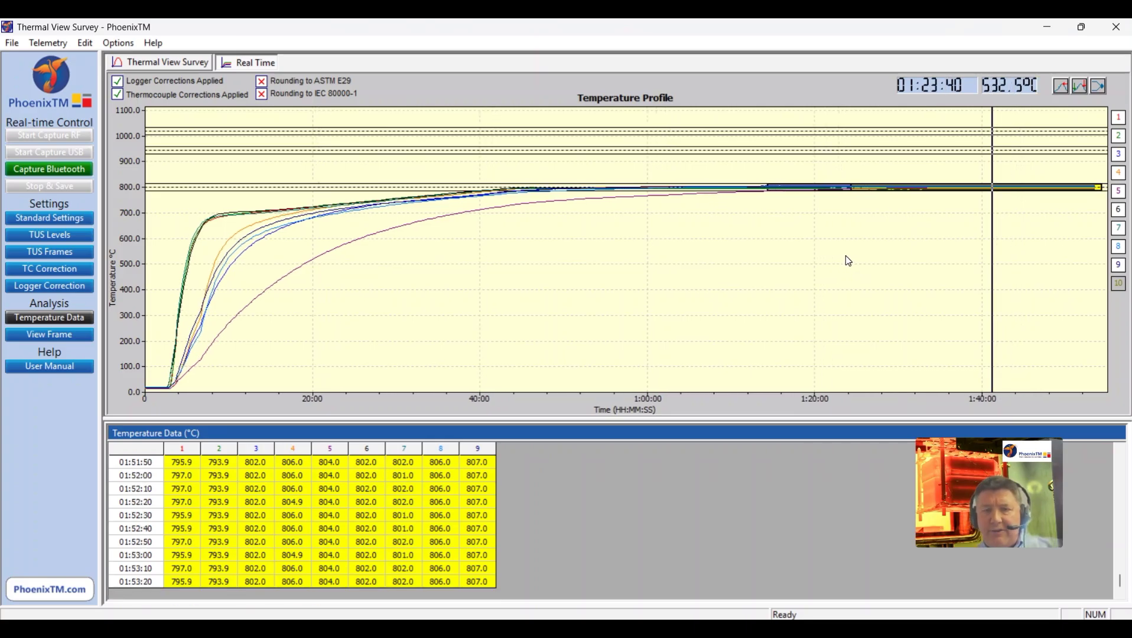
{"action": "right_click", "coordinate": [776, 258]}
{"action": "left_click", "coordinate": [807, 412]}
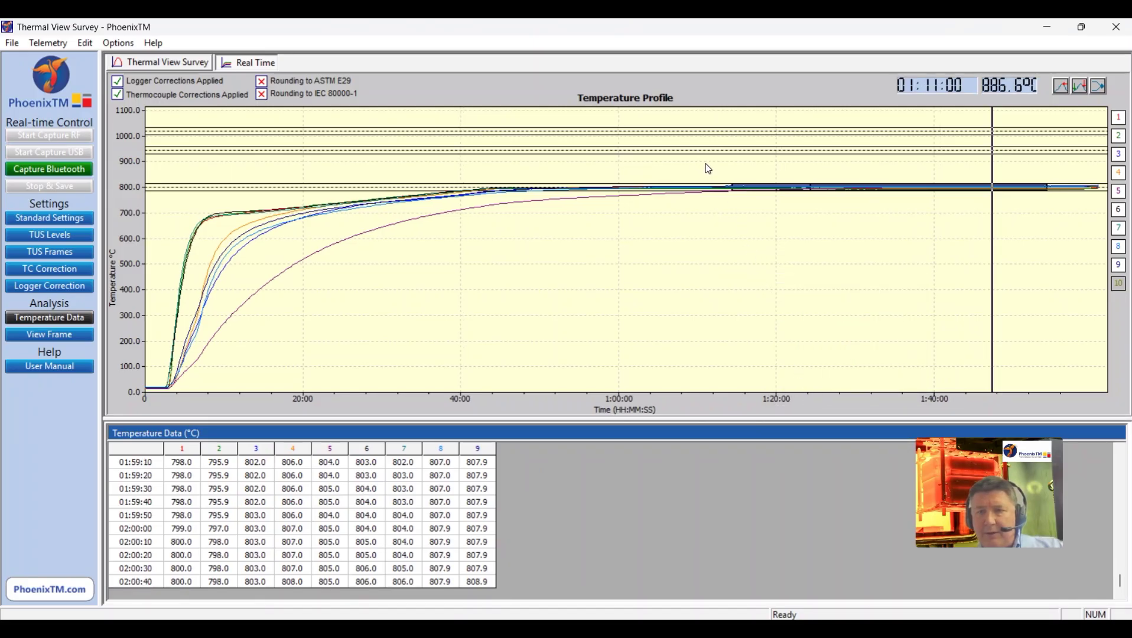
- Zoom the graph in on the completed 800 °C survey period and resume the playback
{"action": "left_click_drag", "start_coordinate": [707, 164], "coordinate": [1086, 247]}
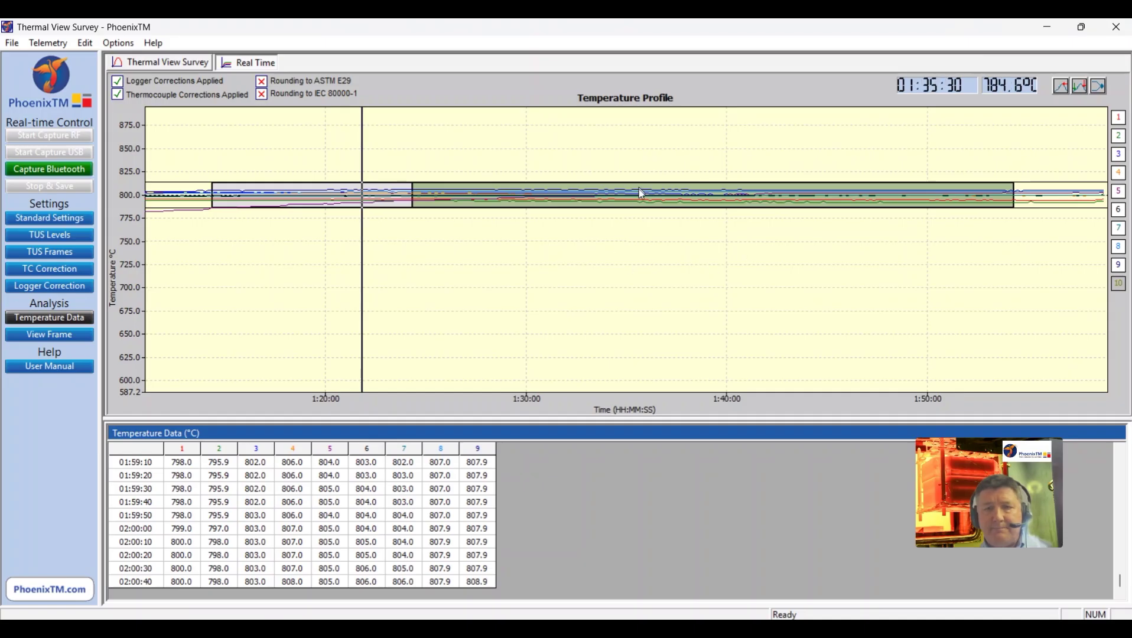
{"action": "right_click", "coordinate": [557, 282]}
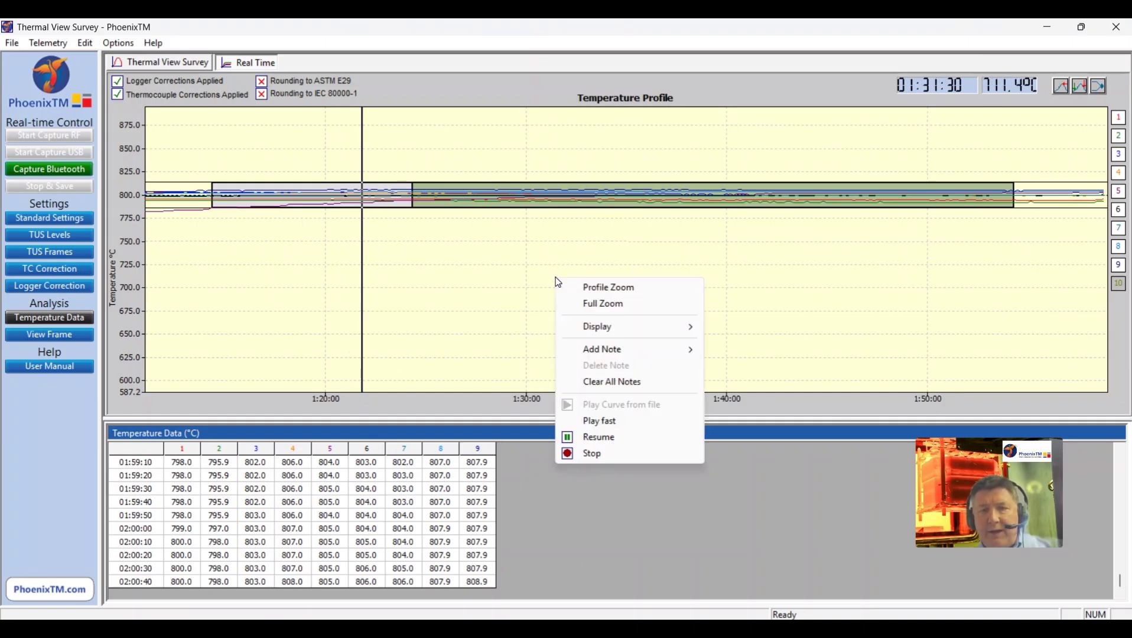
{"action": "left_click", "coordinate": [606, 445]}
- Zoom the graph back out to the whole profile and show the frame view with the thermocouple readings per level
{"action": "right_click", "coordinate": [604, 304]}
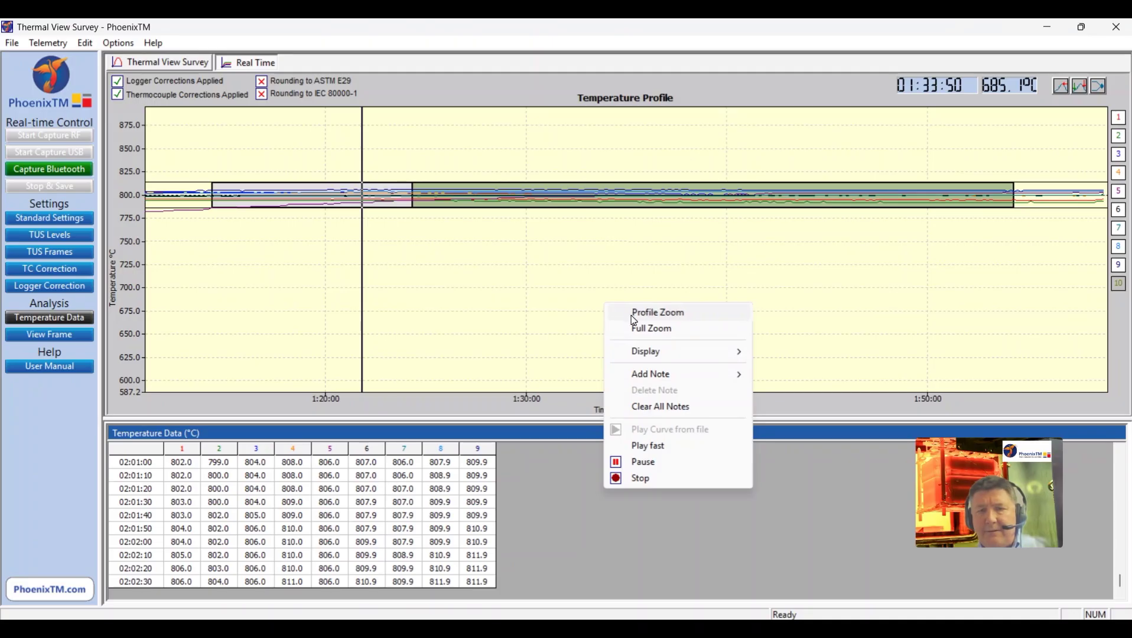
{"action": "left_click", "coordinate": [632, 315]}
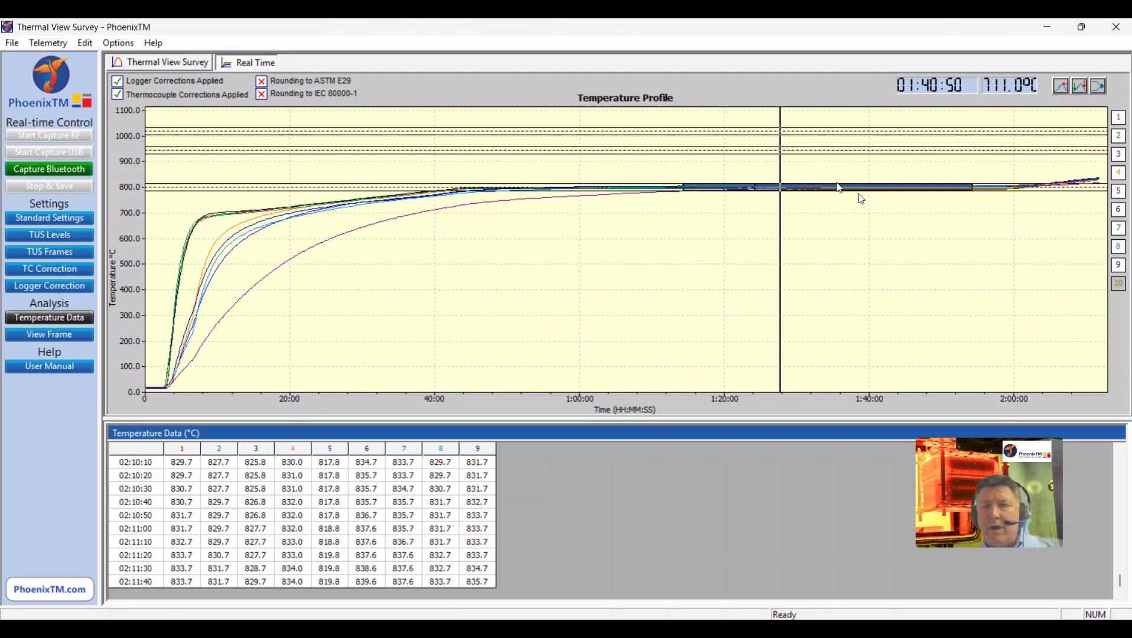
{"action": "left_click", "coordinate": [60, 336]}
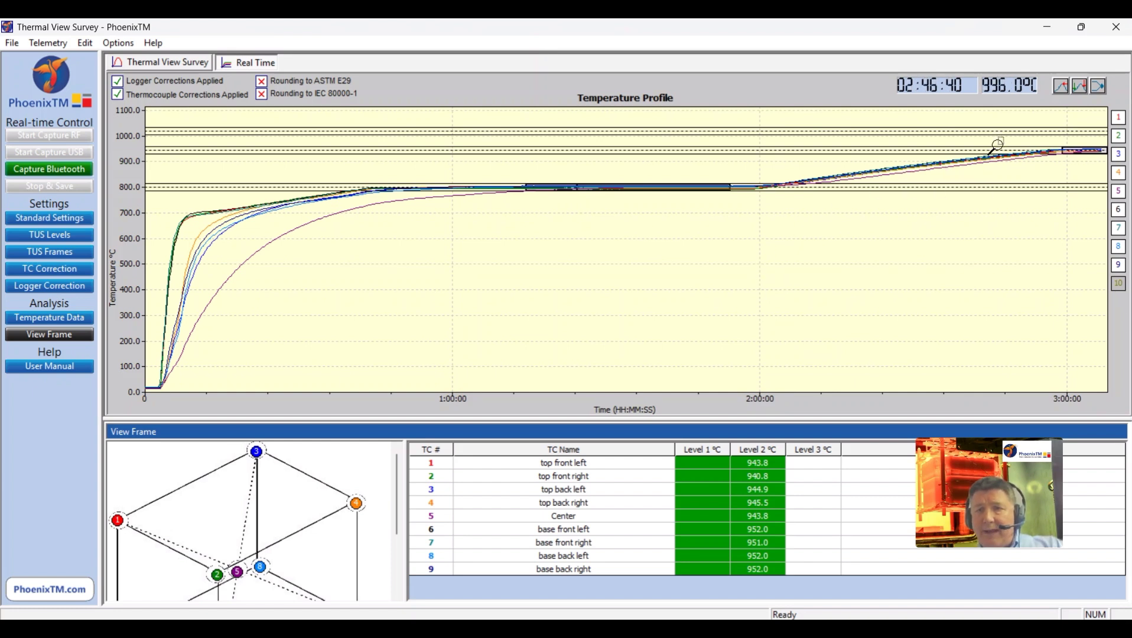
- Inspect the start of the 945 °C survey period up close on the graph and return to the whole profile
{"action": "left_click_drag", "start_coordinate": [997, 145], "coordinate": [1130, 175]}
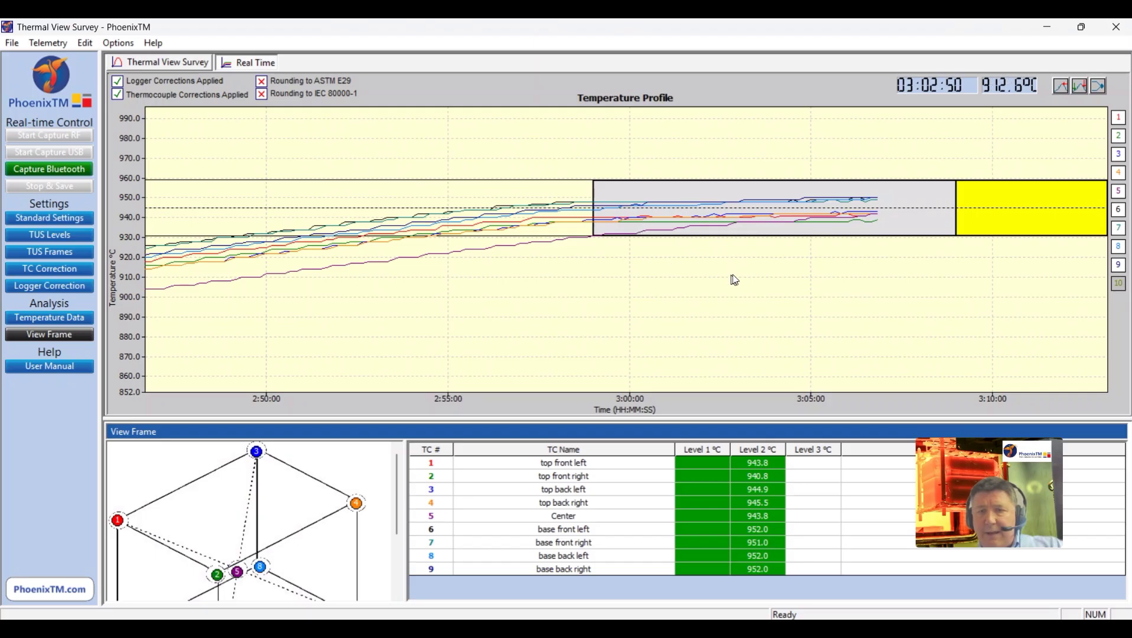
{"action": "right_click", "coordinate": [634, 301]}
{"action": "left_click", "coordinate": [651, 303]}
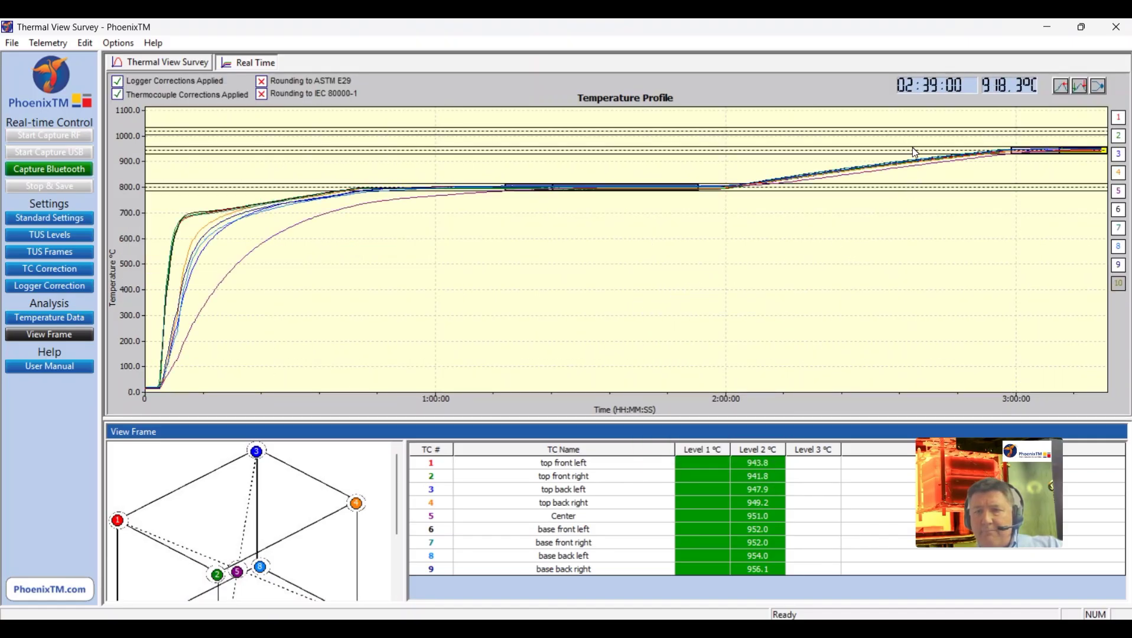
- Zoom the graph in on the 945 °C level and pause the playback once its survey period has ended
{"action": "left_click_drag", "start_coordinate": [925, 112], "coordinate": [1128, 227]}
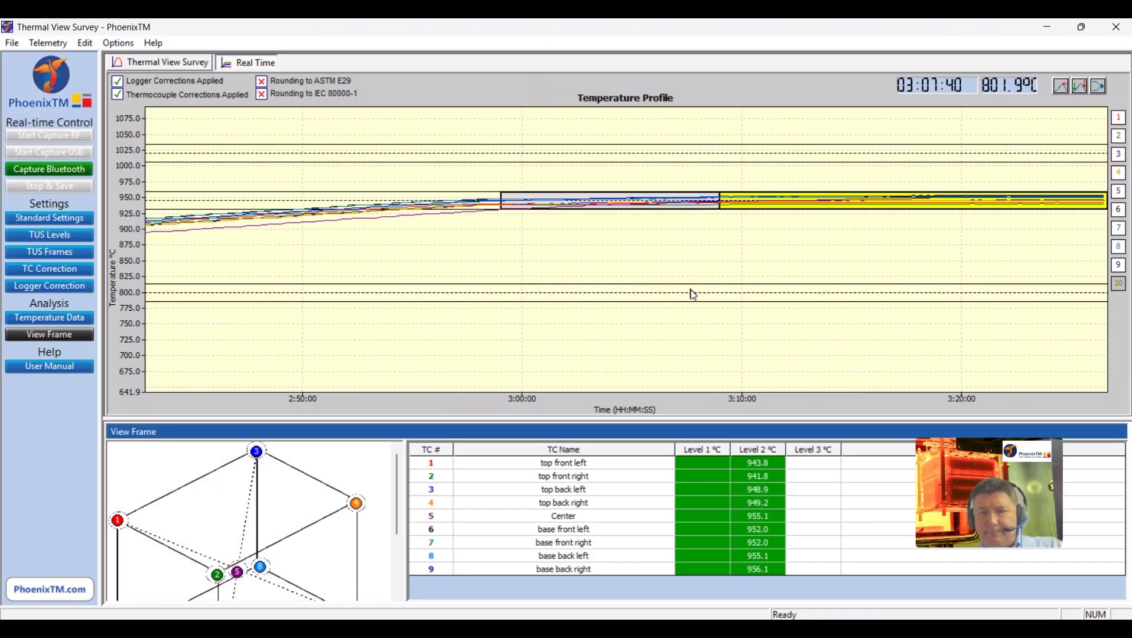
{"action": "right_click", "coordinate": [644, 250]}
{"action": "left_click", "coordinate": [683, 408]}
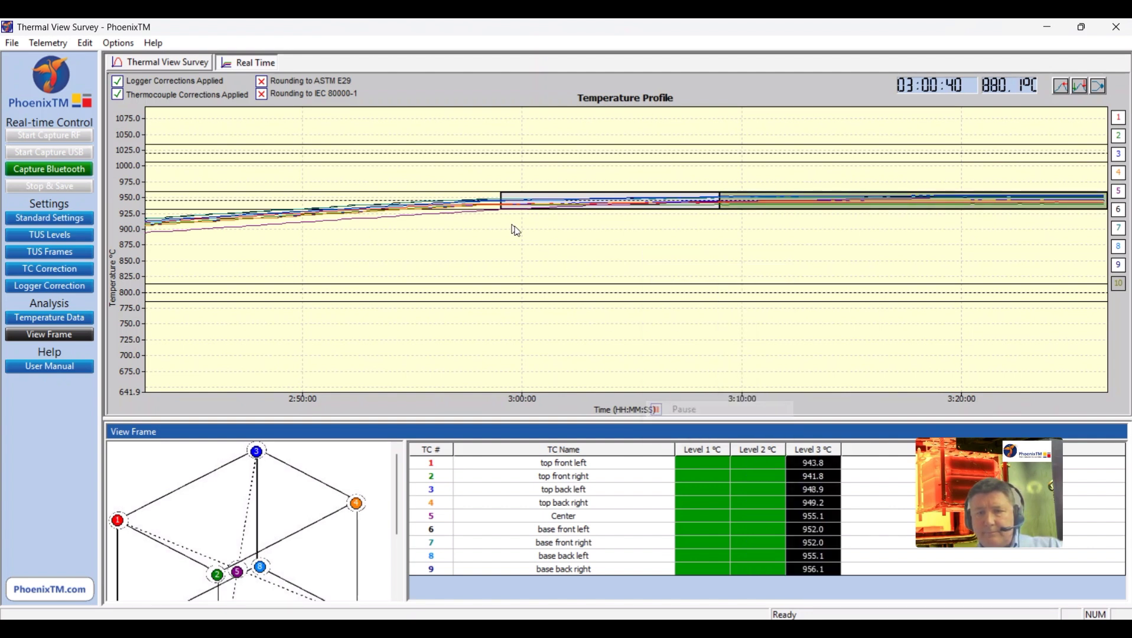
- Enlarge the 945 °C survey period further and inspect its temperature data table with the graph cursor at about 3:17
{"action": "left_click_drag", "start_coordinate": [468, 159], "coordinate": [1127, 267]}
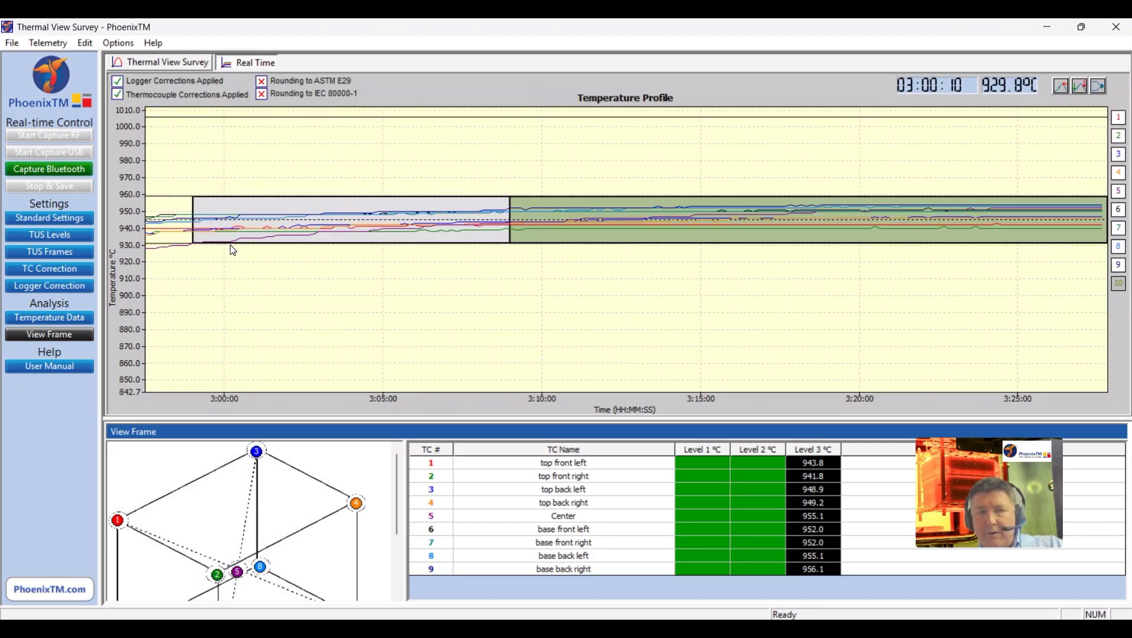
{"action": "left_click_drag", "start_coordinate": [168, 168], "coordinate": [1126, 316]}
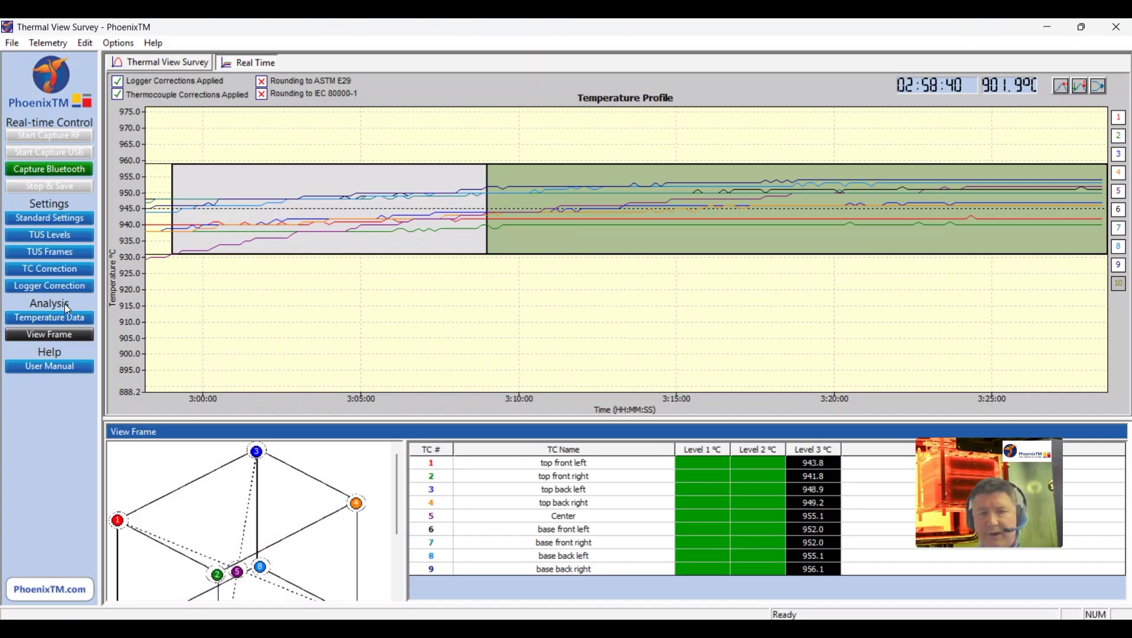
{"action": "left_click", "coordinate": [54, 319]}
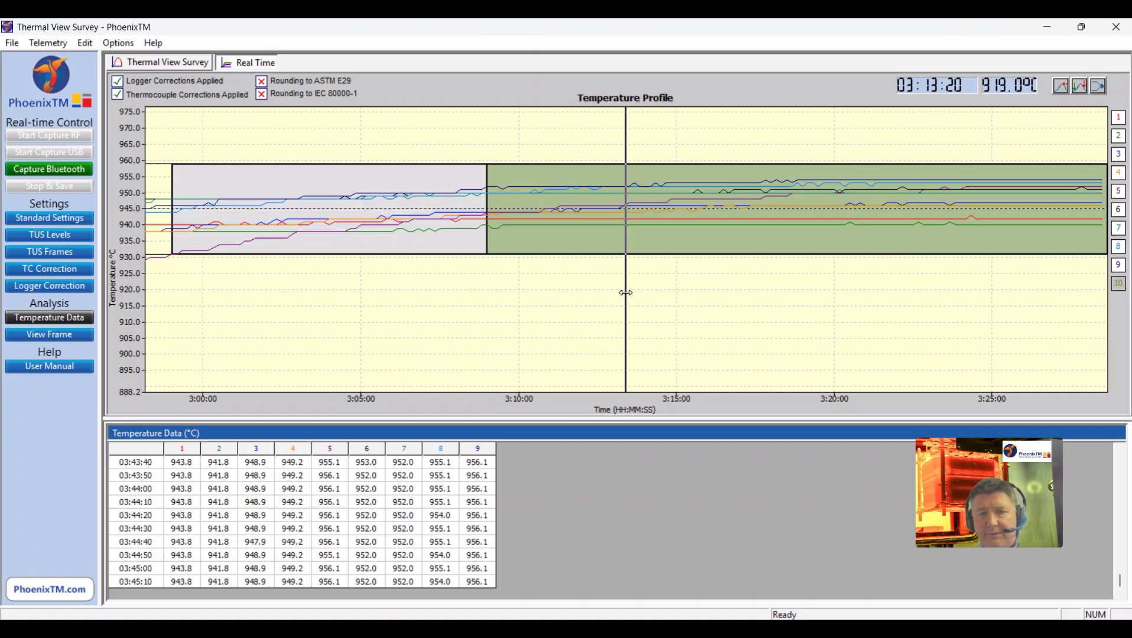
{"action": "left_click_drag", "start_coordinate": [633, 293], "coordinate": [750, 293]}
- Zoom the graph back out to the whole profile and resume the playback towards the third survey level
{"action": "right_click", "coordinate": [609, 331]}
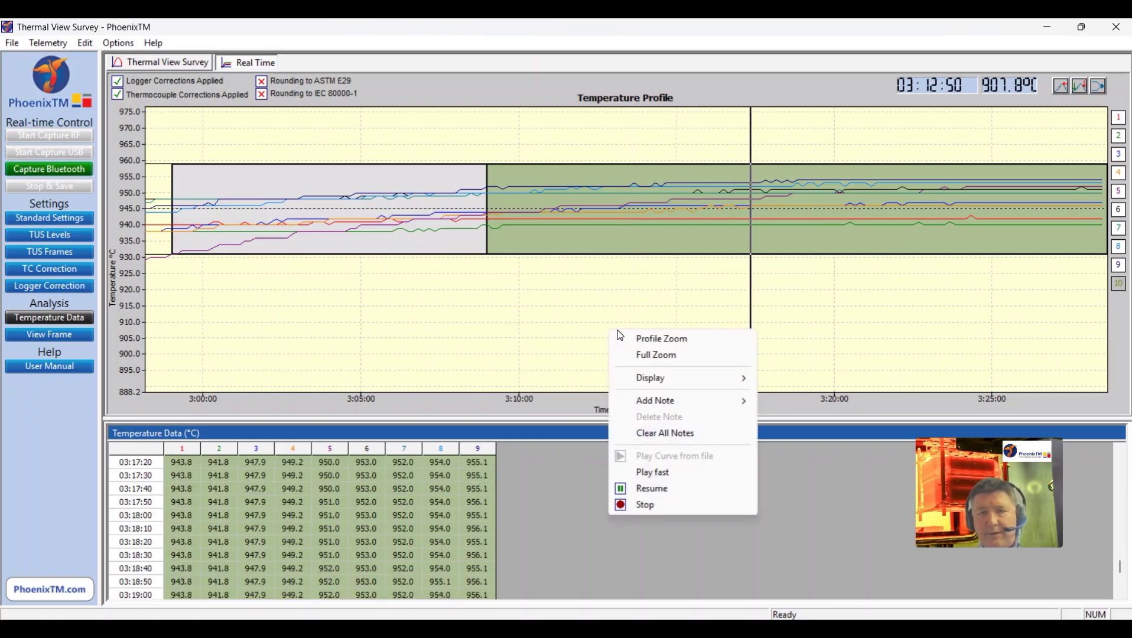
{"action": "left_click", "coordinate": [638, 340]}
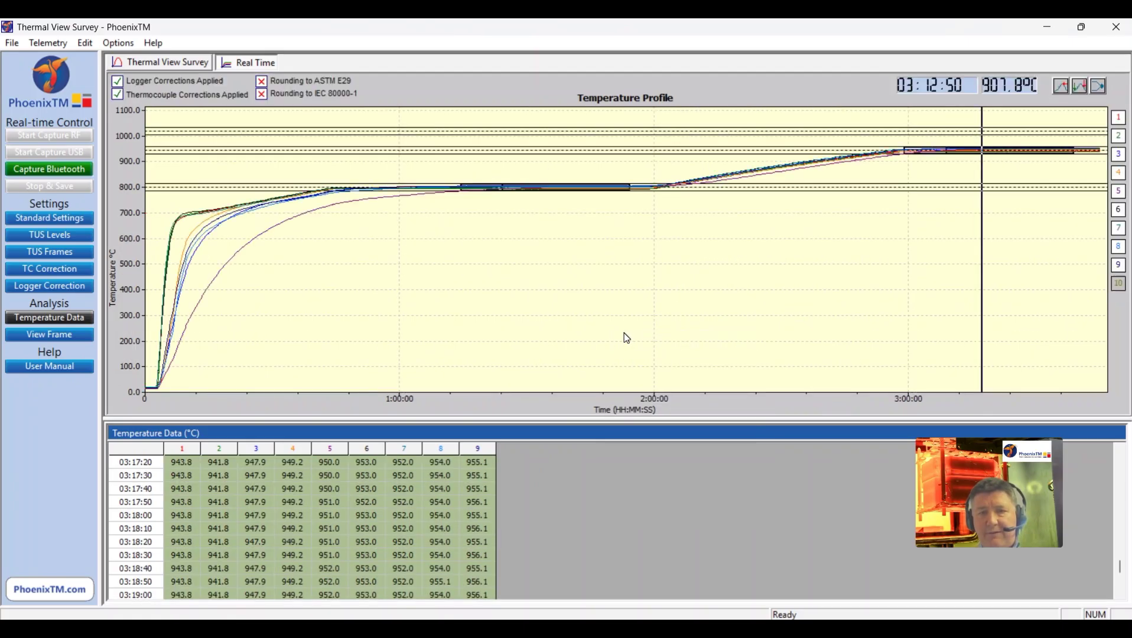
{"action": "right_click", "coordinate": [688, 282]}
{"action": "left_click", "coordinate": [724, 439]}
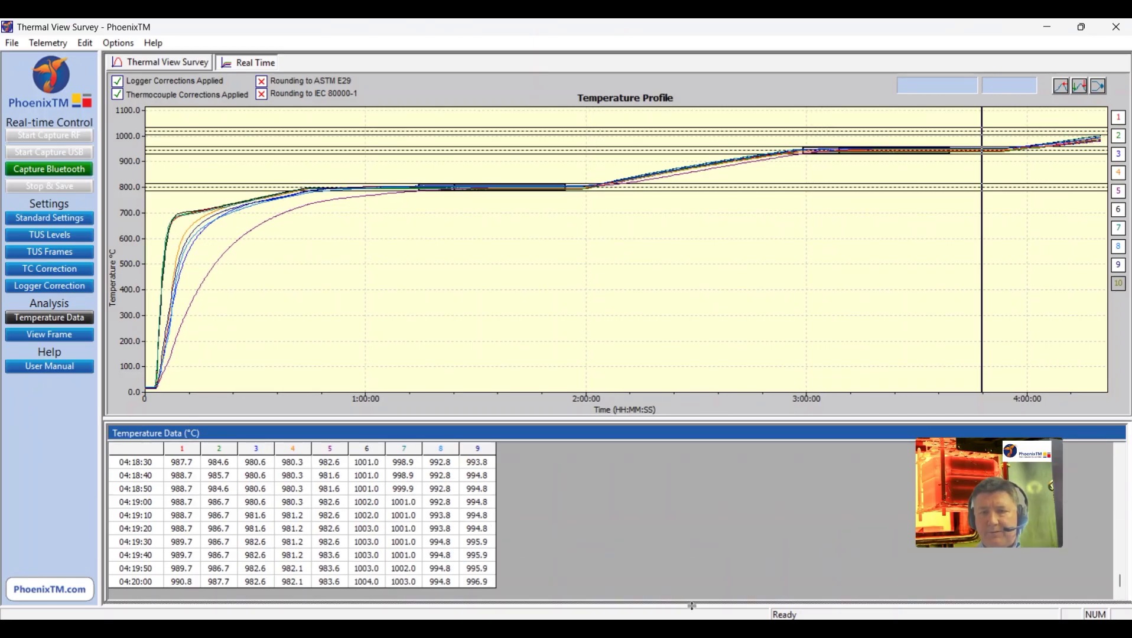
- Extend the graph over the temperature data area and zoom in on the 1020 °C survey period
{"action": "left_click_drag", "start_coordinate": [692, 597], "coordinate": [692, 603]}
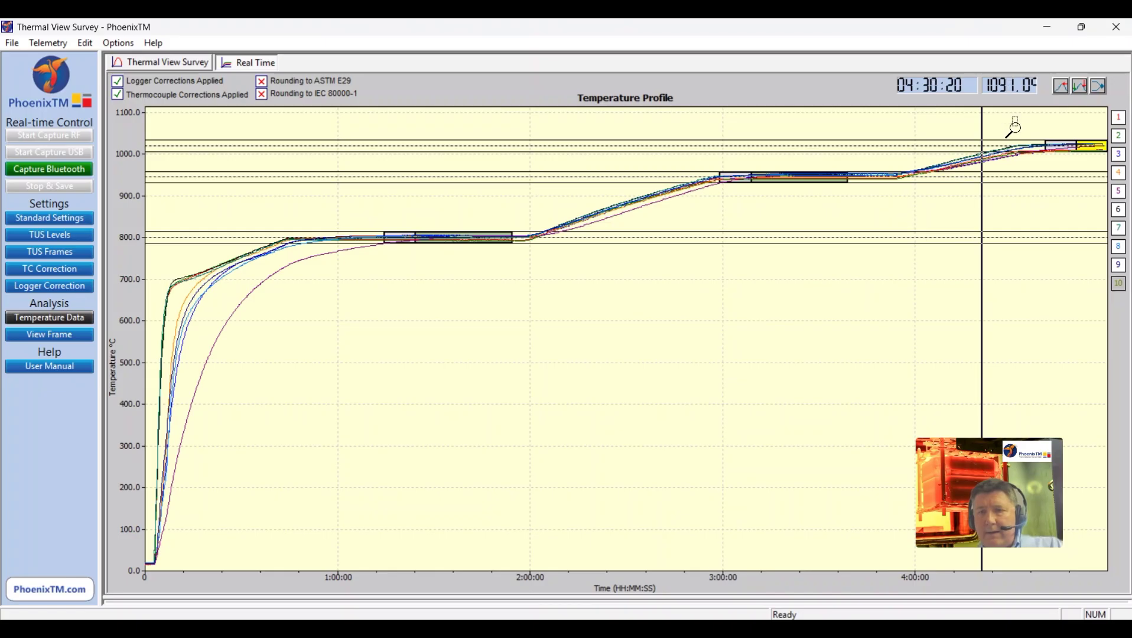
{"action": "left_click_drag", "start_coordinate": [1013, 117], "coordinate": [1127, 184]}
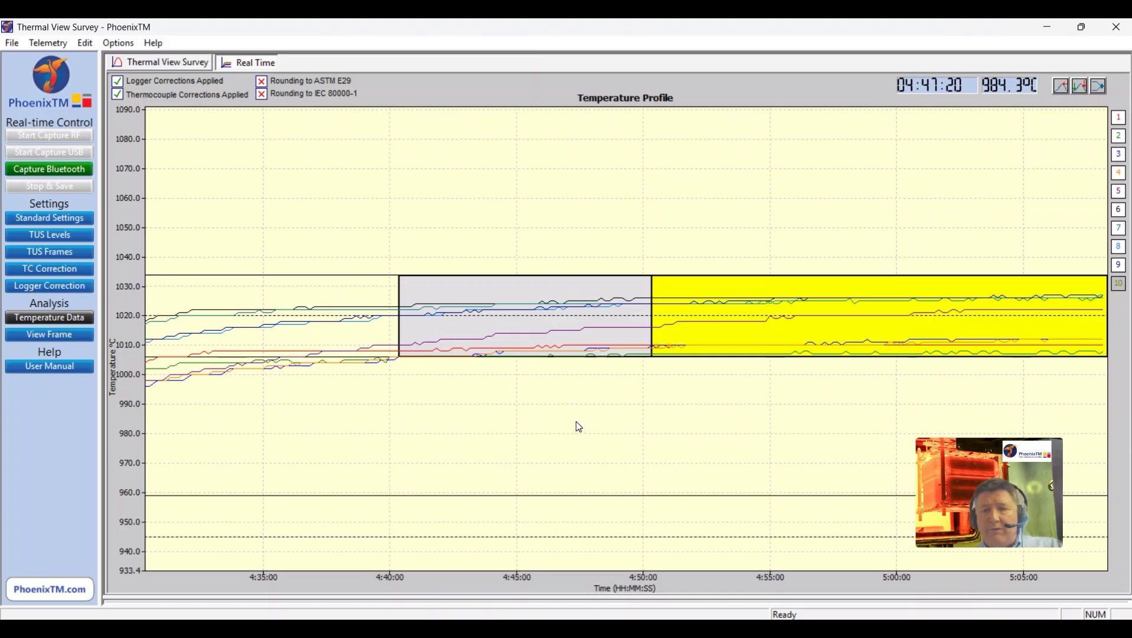
- Zoom the graph back out to show all three survey levels and pause the playback after the 1020 °C survey period
{"action": "right_click", "coordinate": [578, 423]}
{"action": "left_click", "coordinate": [609, 430]}
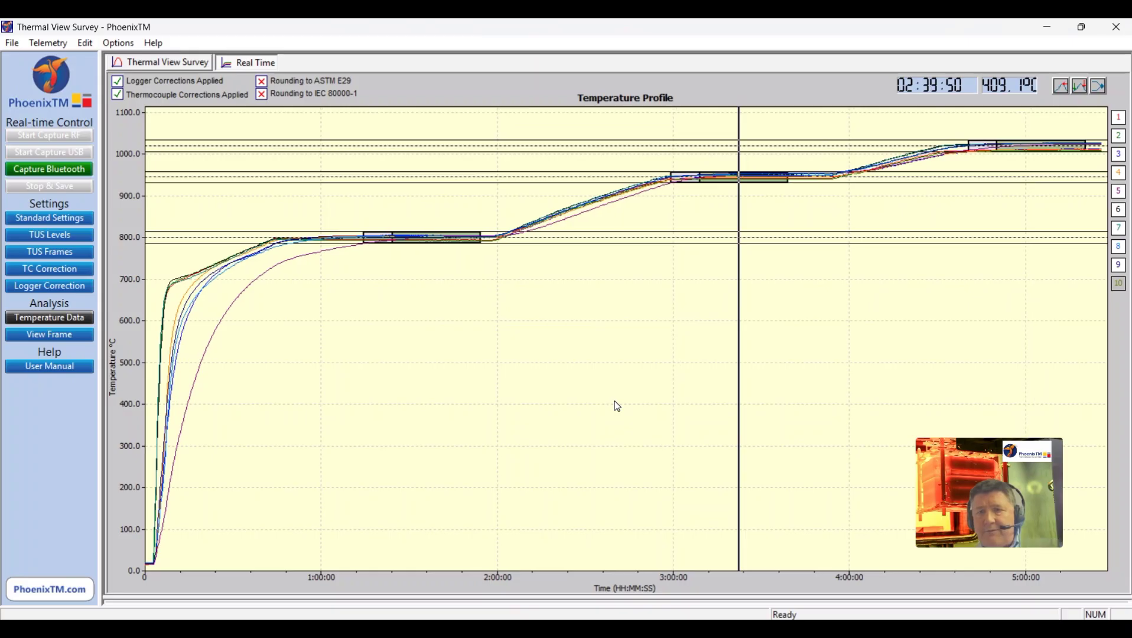
{"action": "right_click", "coordinate": [587, 429]}
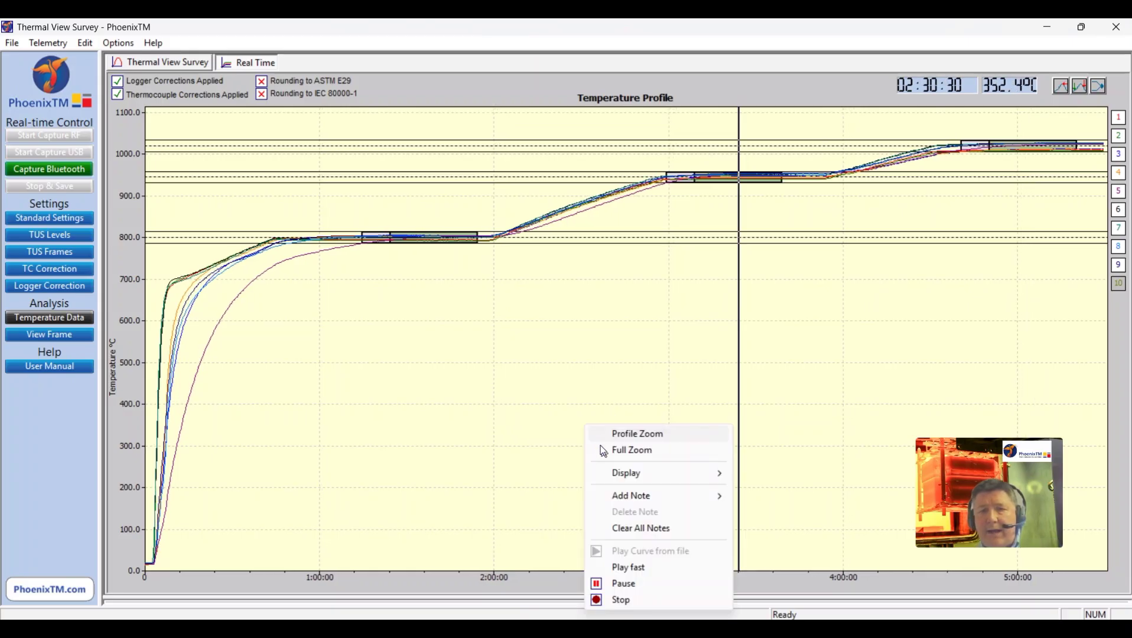
{"action": "left_click", "coordinate": [628, 583]}
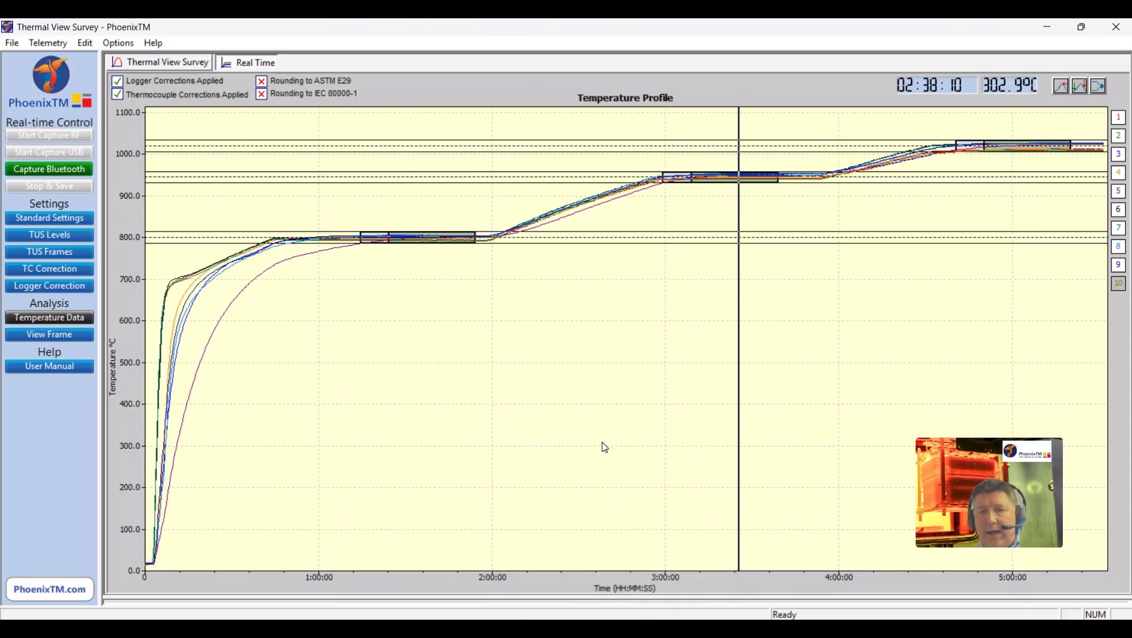